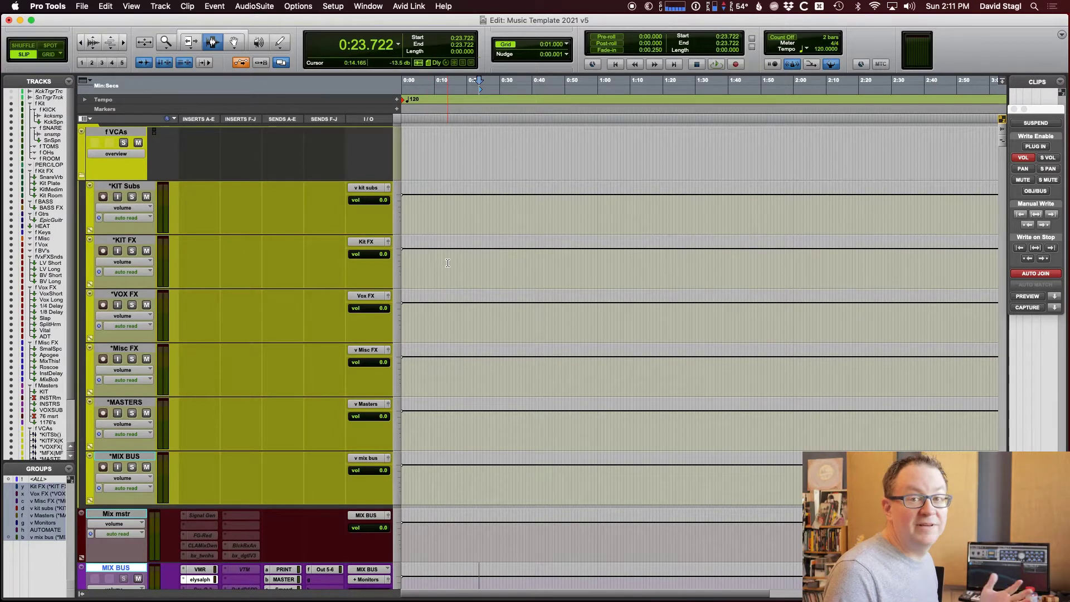
- Go through the VCA tracks by selecting *VOX FX, *Misc FX and *MASTERS in turn
left_click(435, 308)
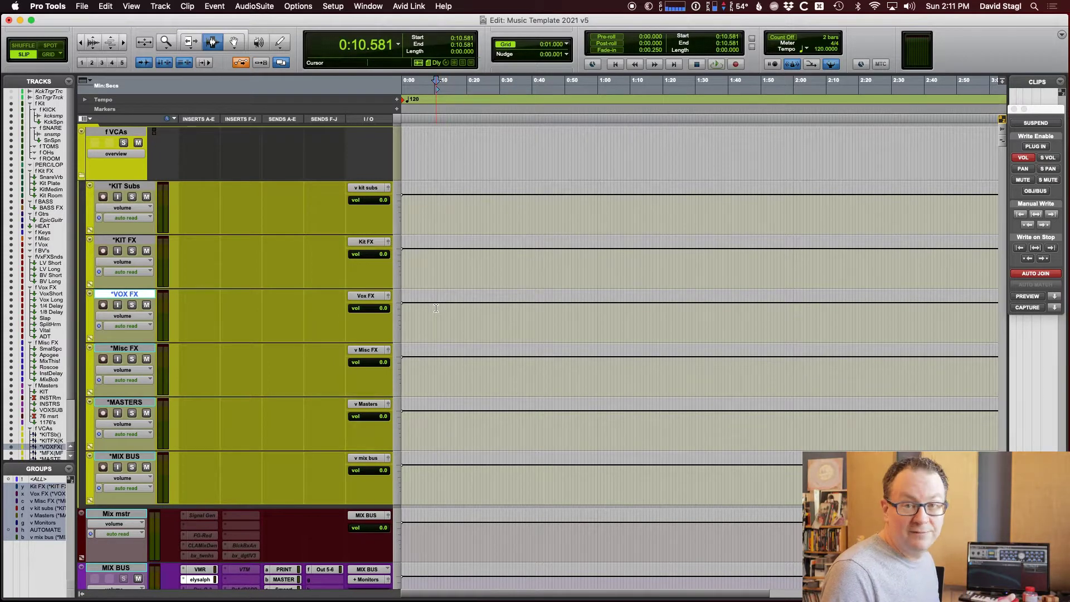
left_click(437, 388)
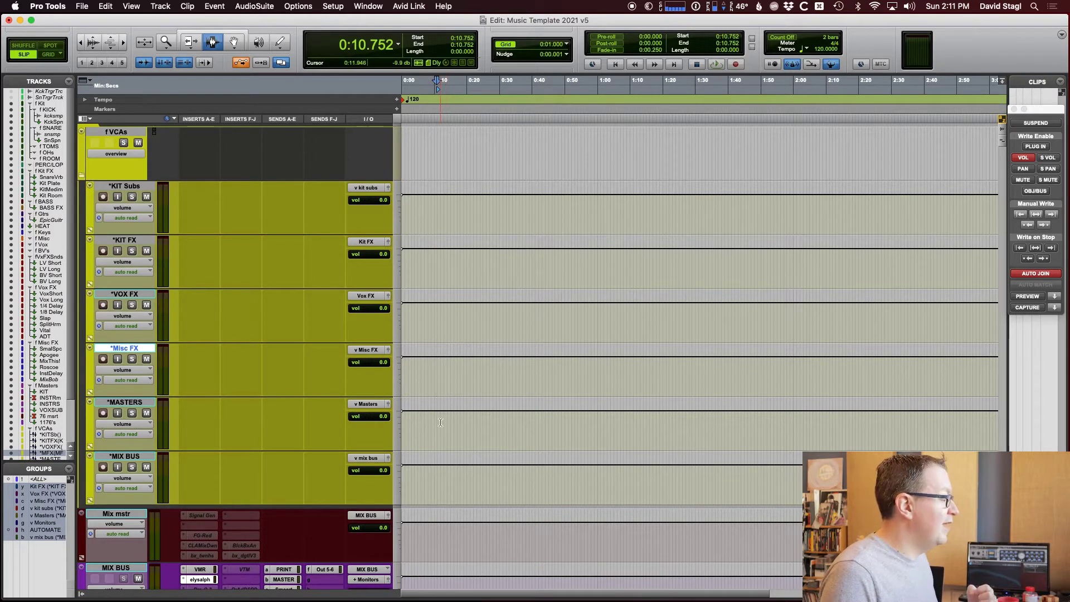
left_click(440, 422)
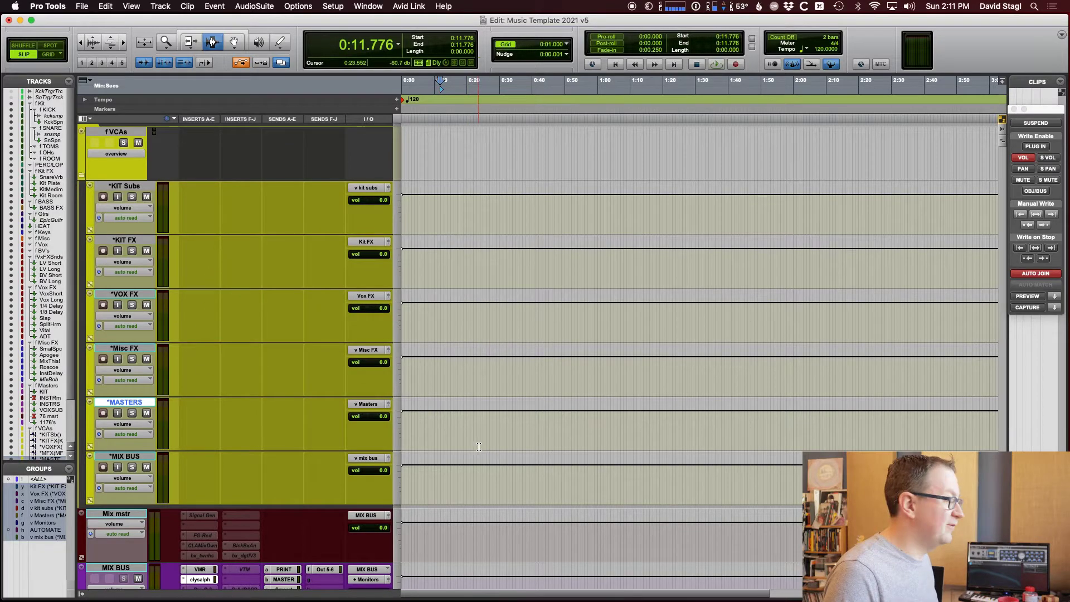
- Review the Masters folder by selecting the folder track, the KIT track, and the INSTR mstr and INSTR SUB tracks together
scroll(479, 446, "up", 6)
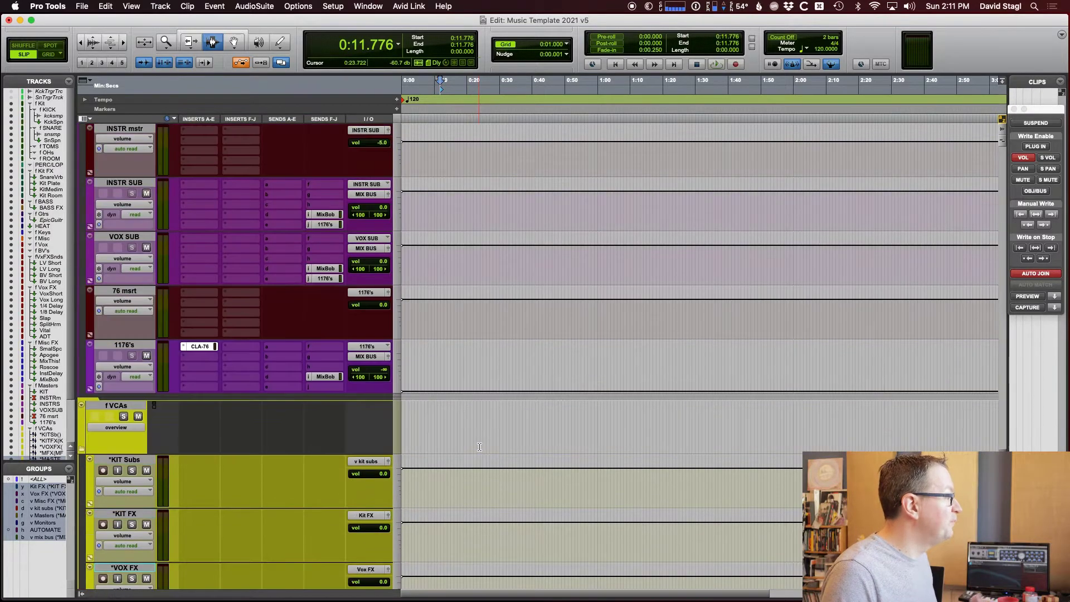
scroll(479, 447, "up", 4)
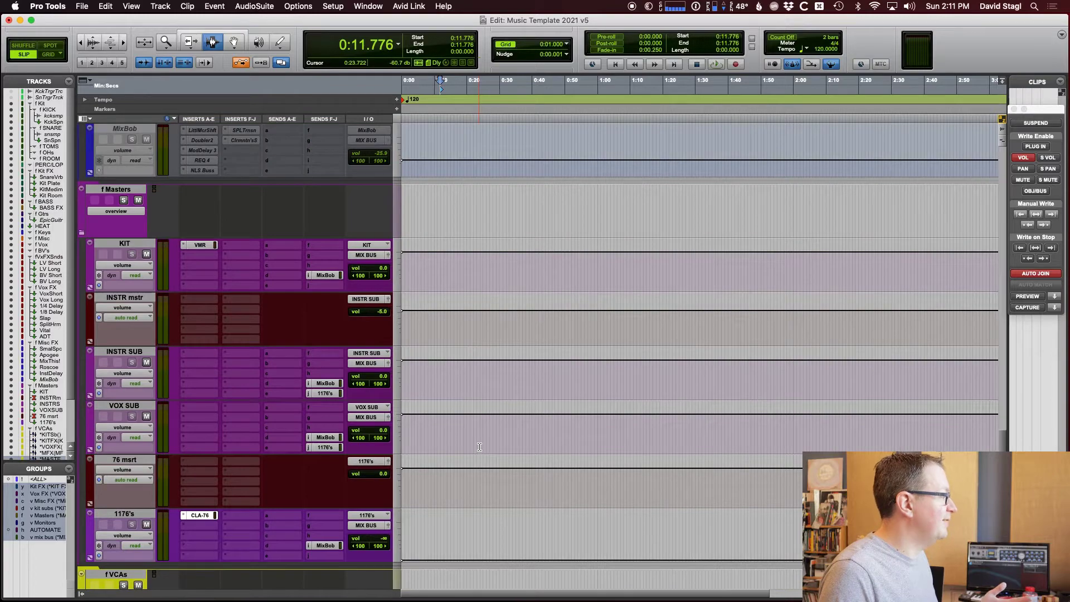
scroll(548, 273, "down", 2)
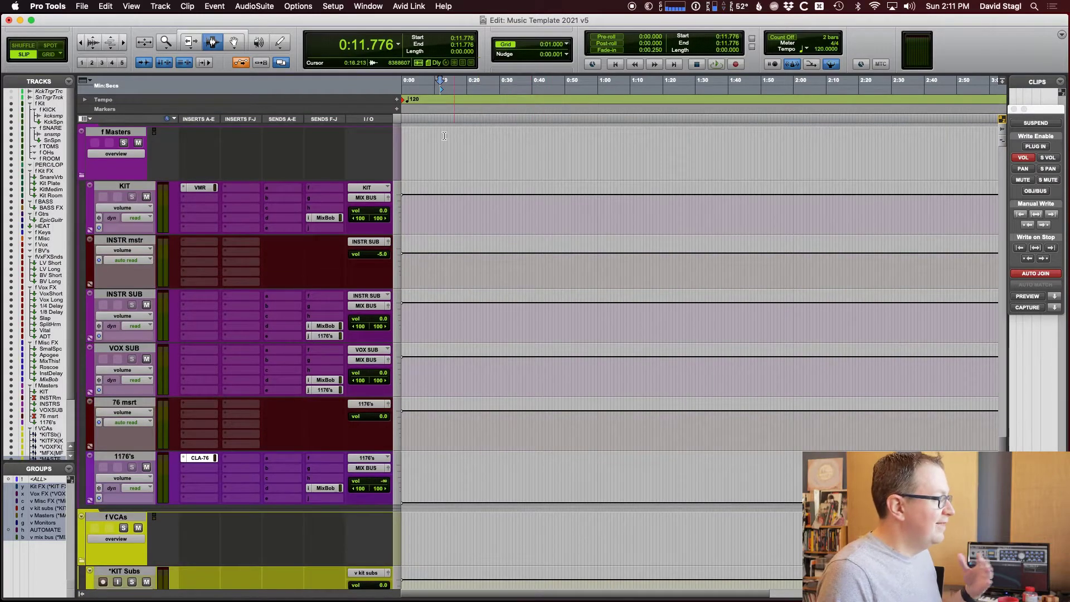
left_click(136, 136)
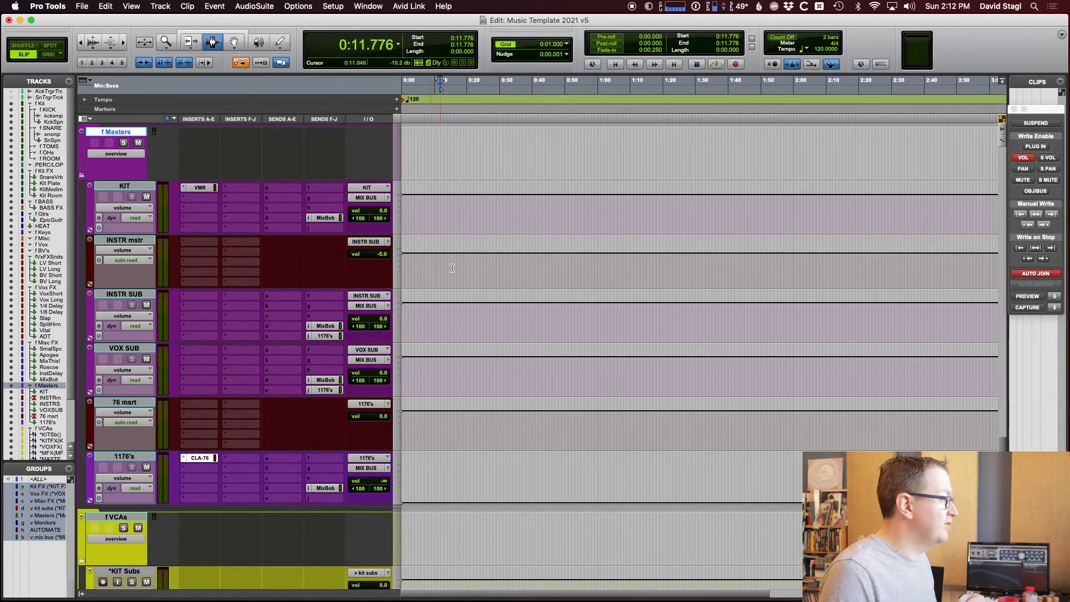
left_click(435, 216)
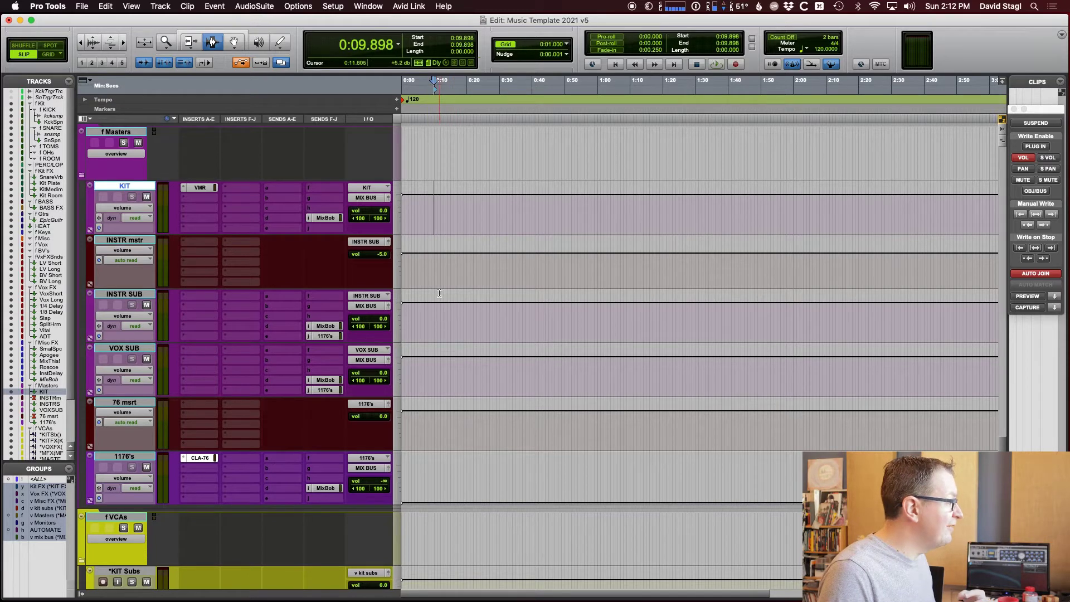
left_click_drag(439, 293, 493, 248)
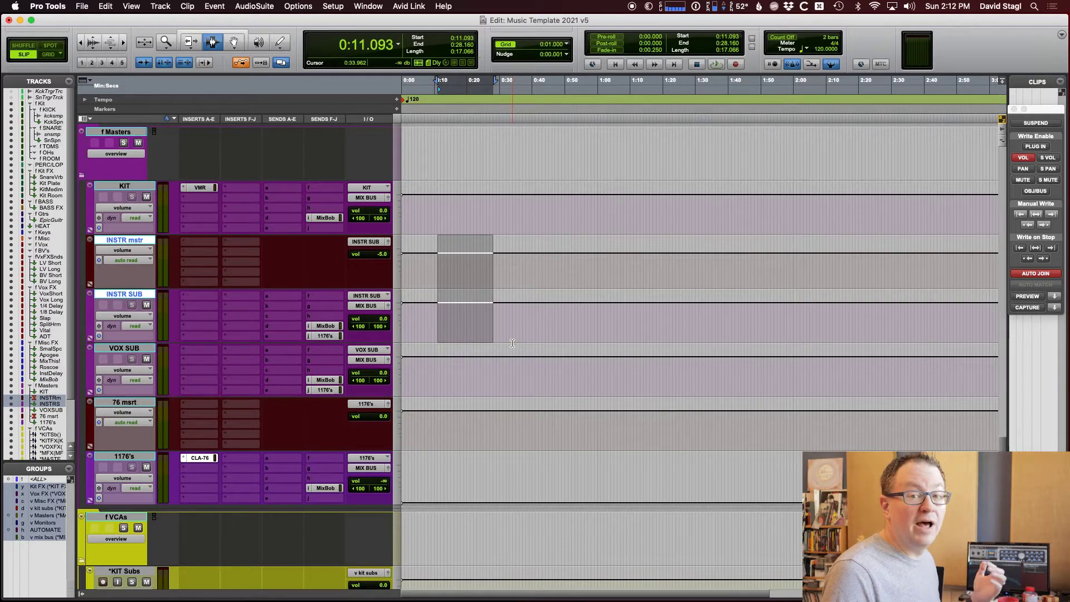
- Check the mix bus tracks below the VCAs, and select VOX SUB followed by the 76 msrt and 1176's pair in the Masters folder
scroll(259, 389, "down", 15)
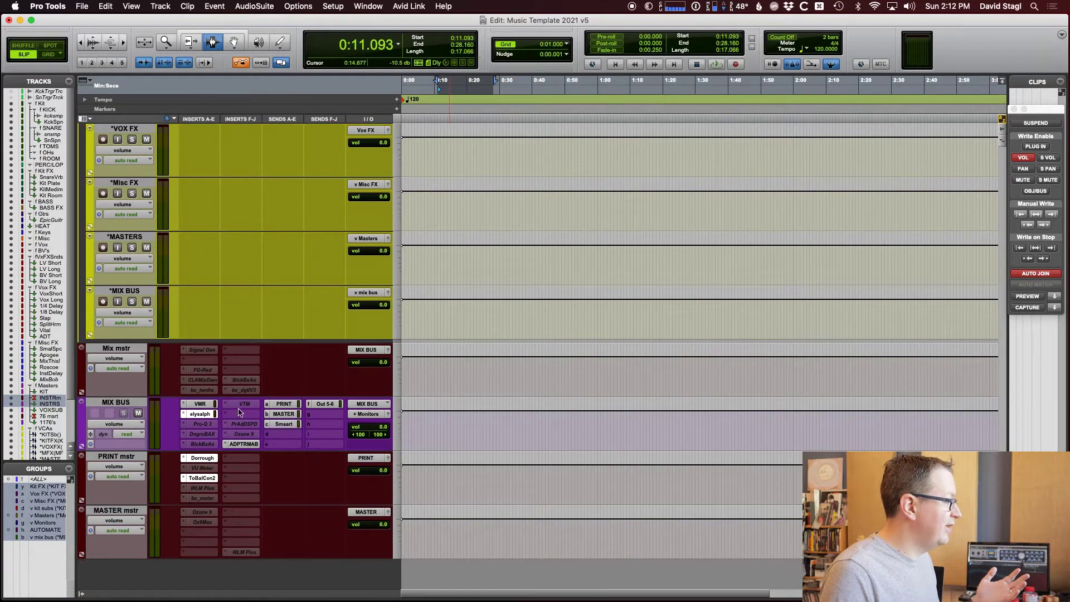
scroll(511, 385, "up", 6)
scroll(512, 385, "up", 5)
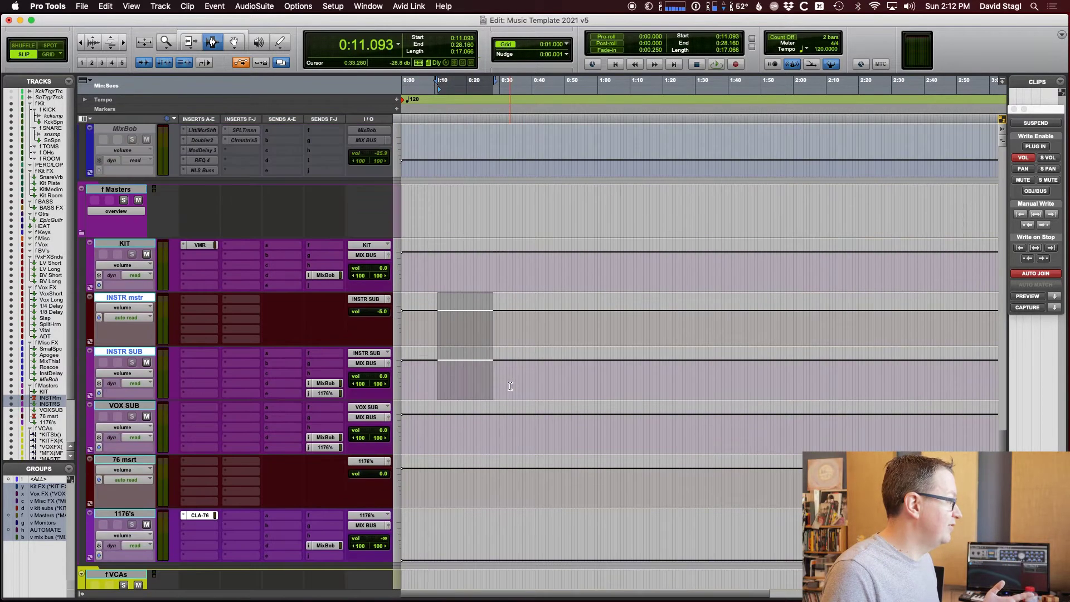
left_click(470, 418)
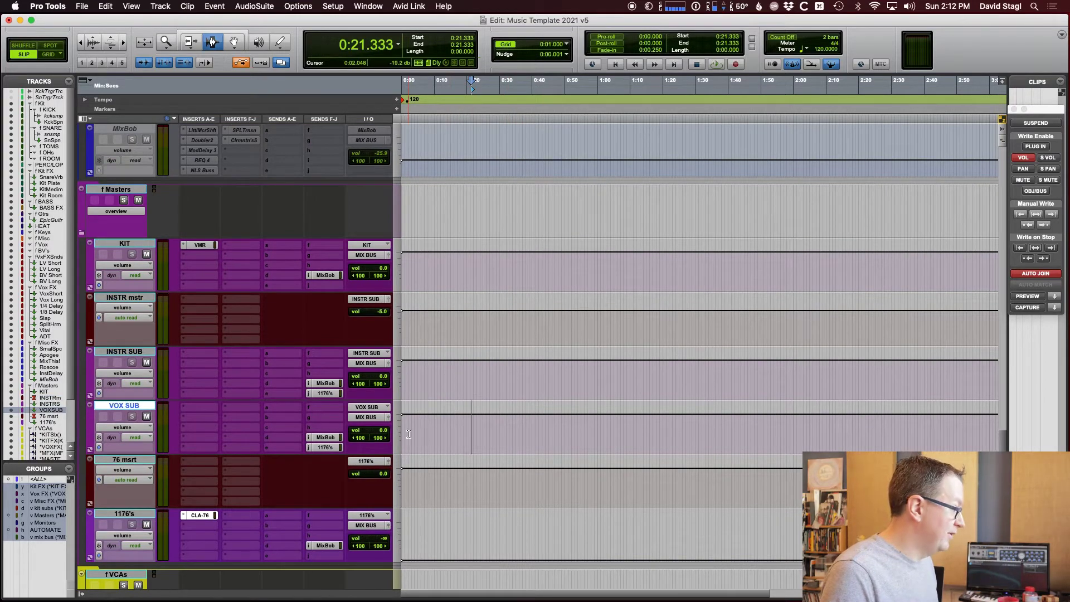
left_click_drag(438, 477, 465, 512)
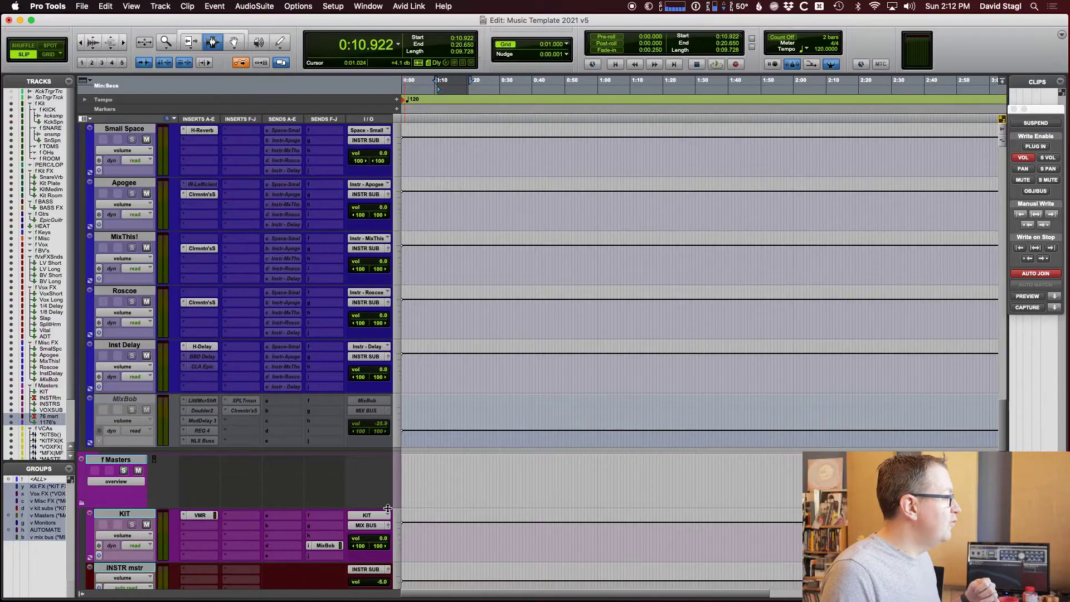
- Inspect the H-Reverb plug-in and its preset list on the Small Space track in the Misc FX folder, and close the plug-in
scroll(467, 345, "up", 4)
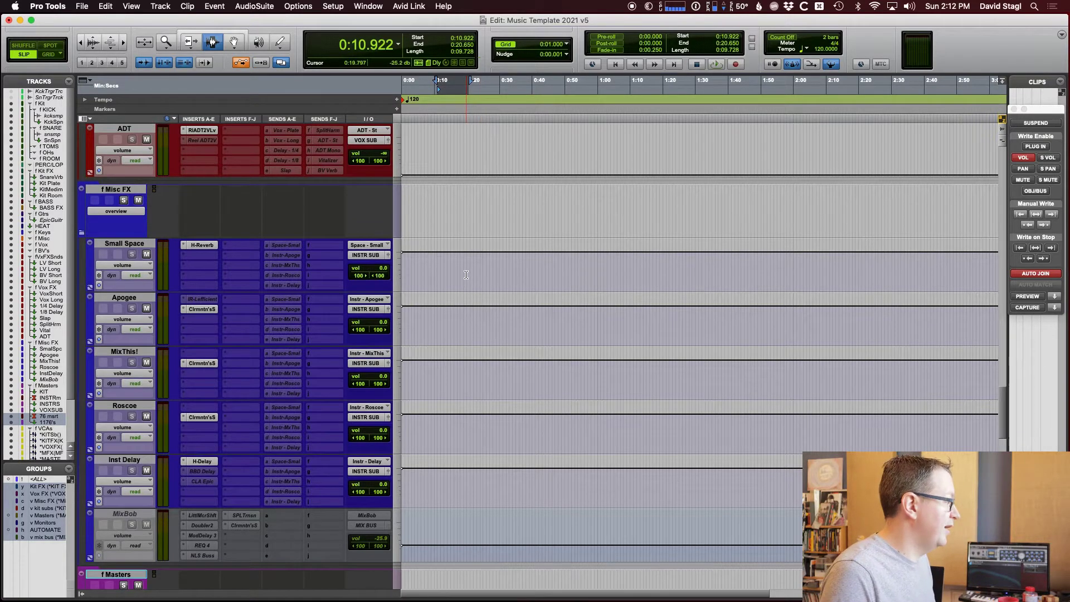
left_click(472, 268)
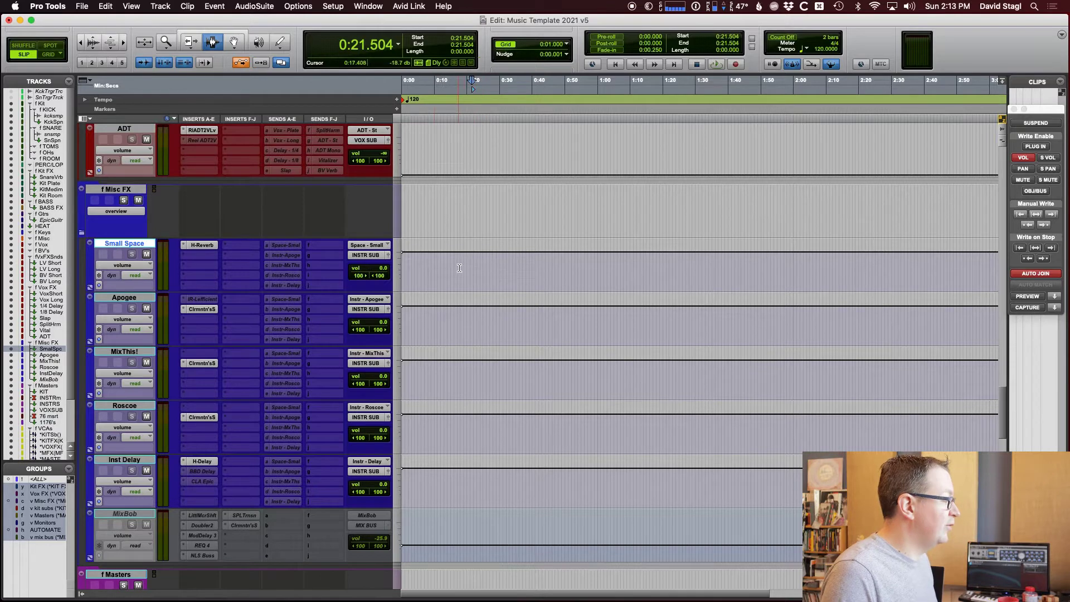
left_click(202, 245)
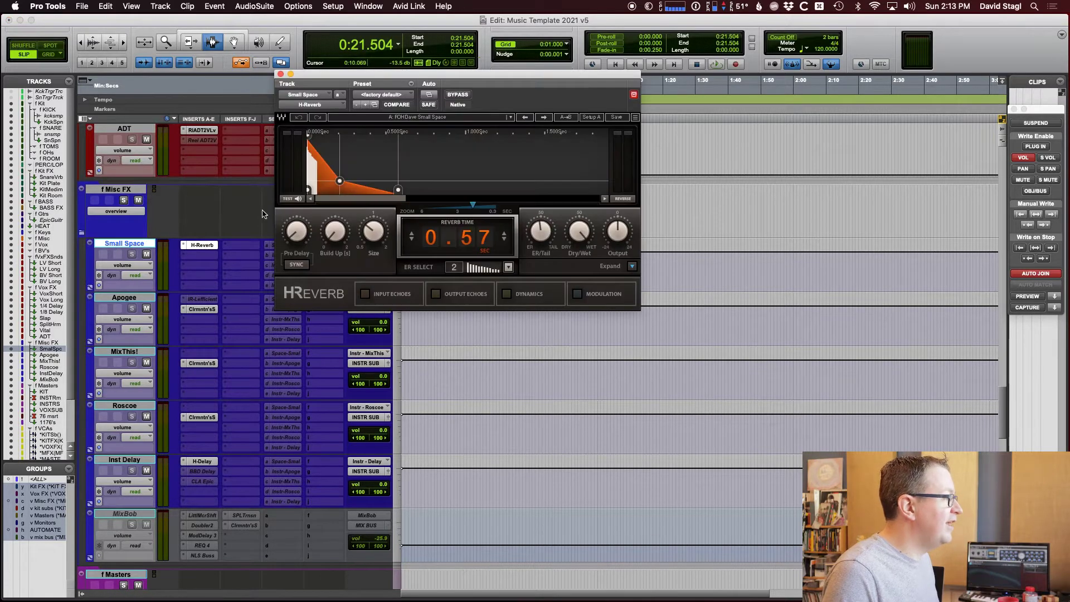
left_click_drag(453, 78, 516, 143)
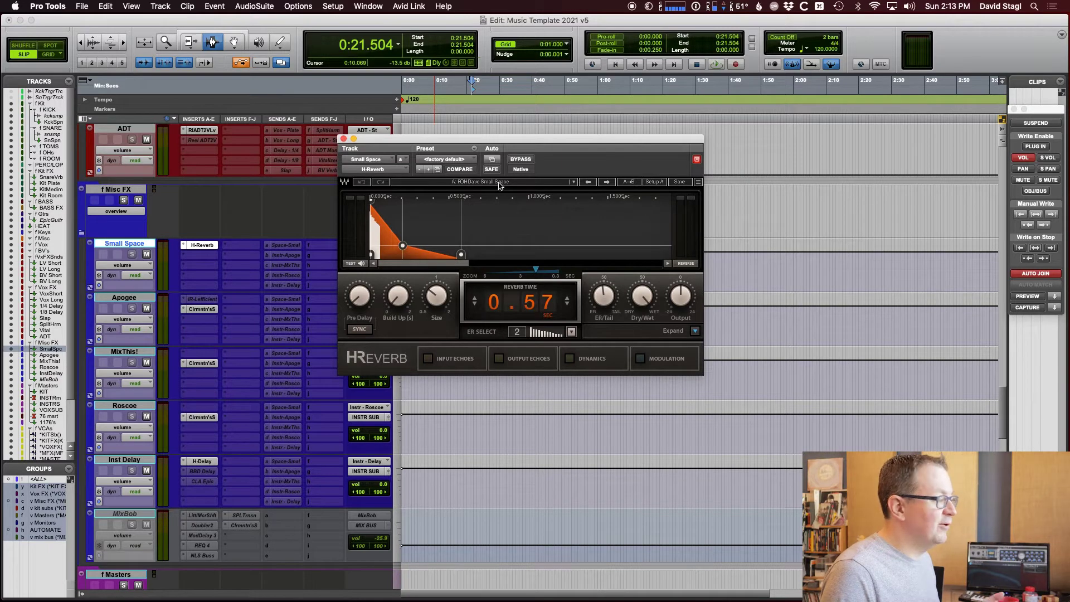
left_click(500, 186)
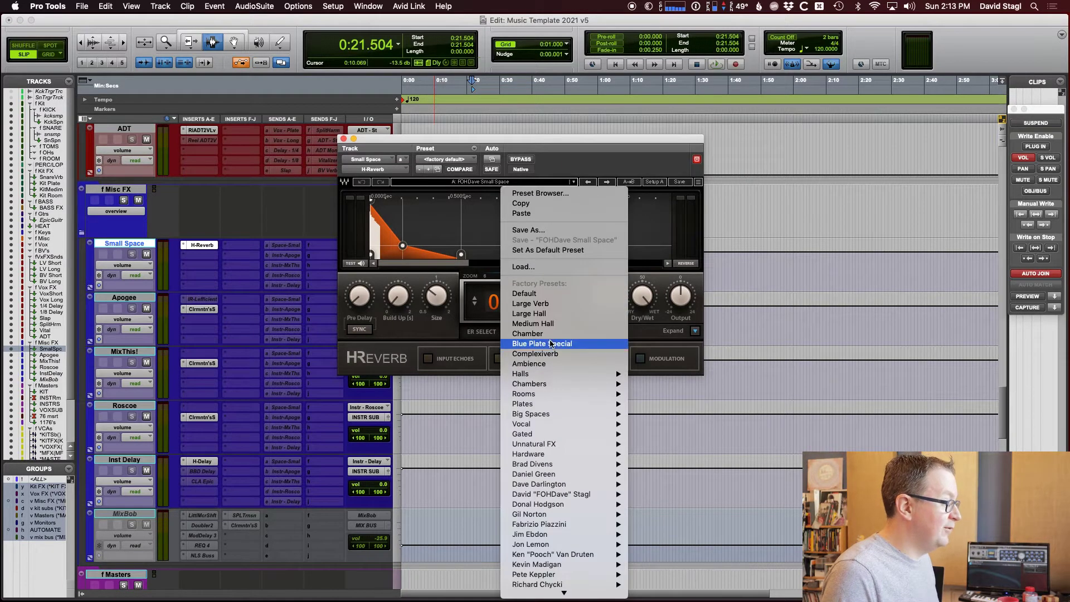
mouse_move(568, 495)
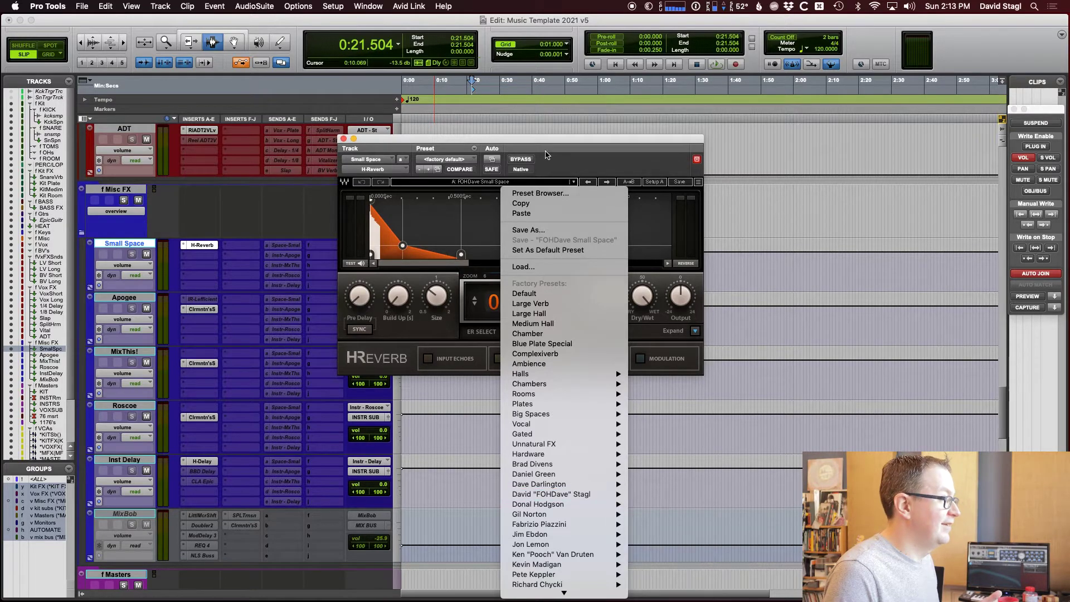
left_click(573, 163)
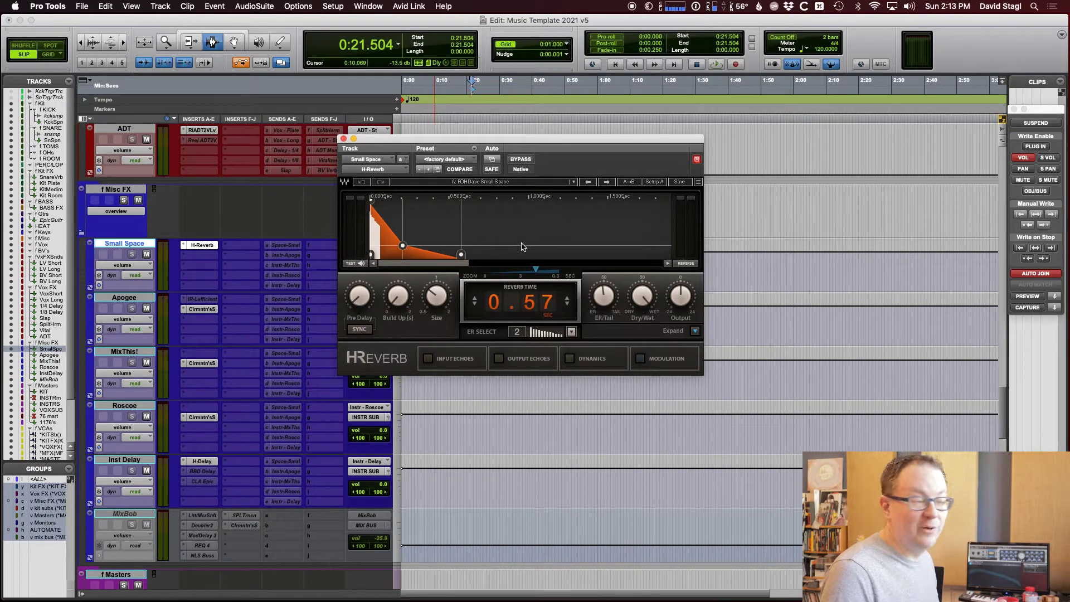
left_click(343, 139)
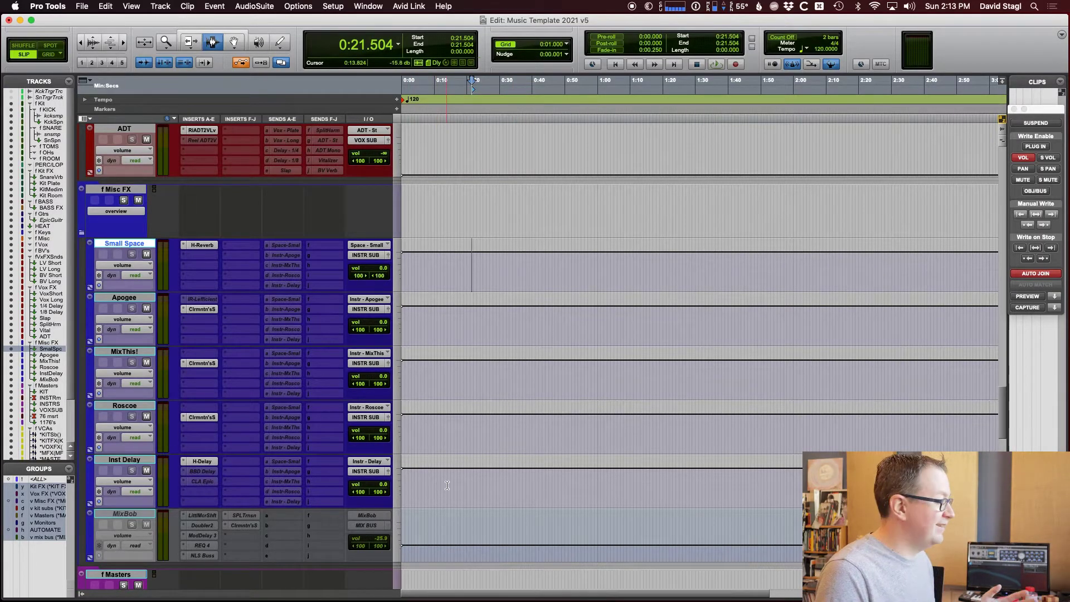
- Select the Inst Delay and MixBob tracks in the Misc FX folder, and return the playhead to the session start
left_click(445, 485)
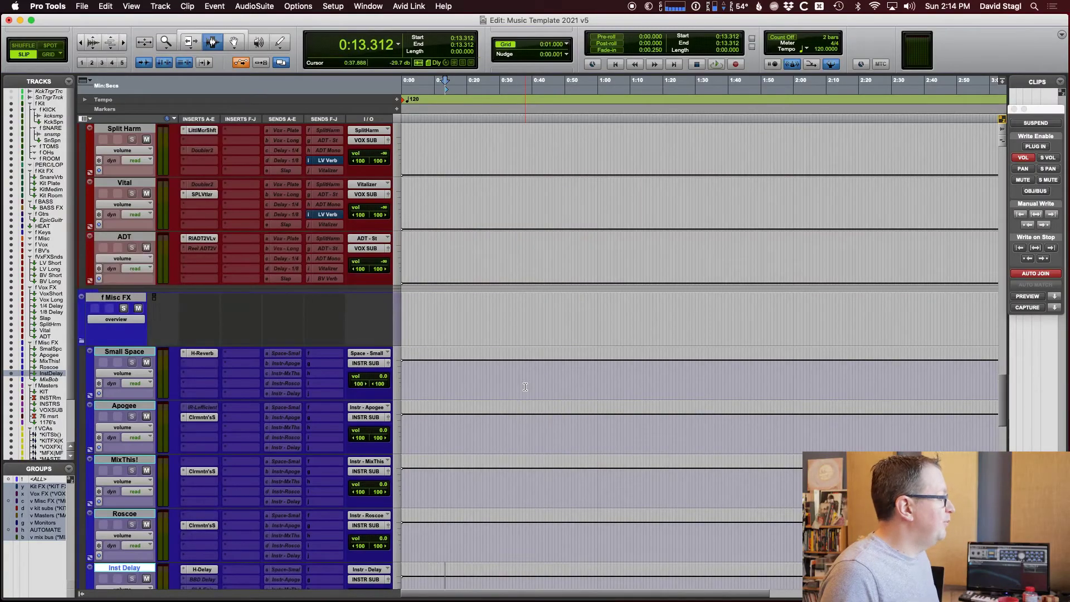
scroll(525, 386, "down", 5)
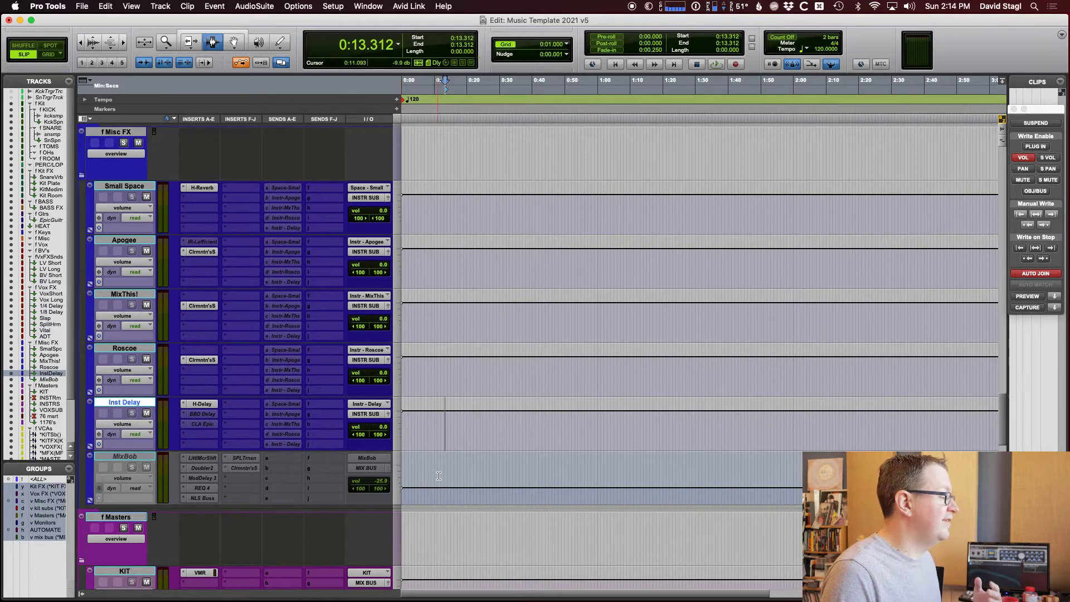
left_click(438, 477)
key("Return")
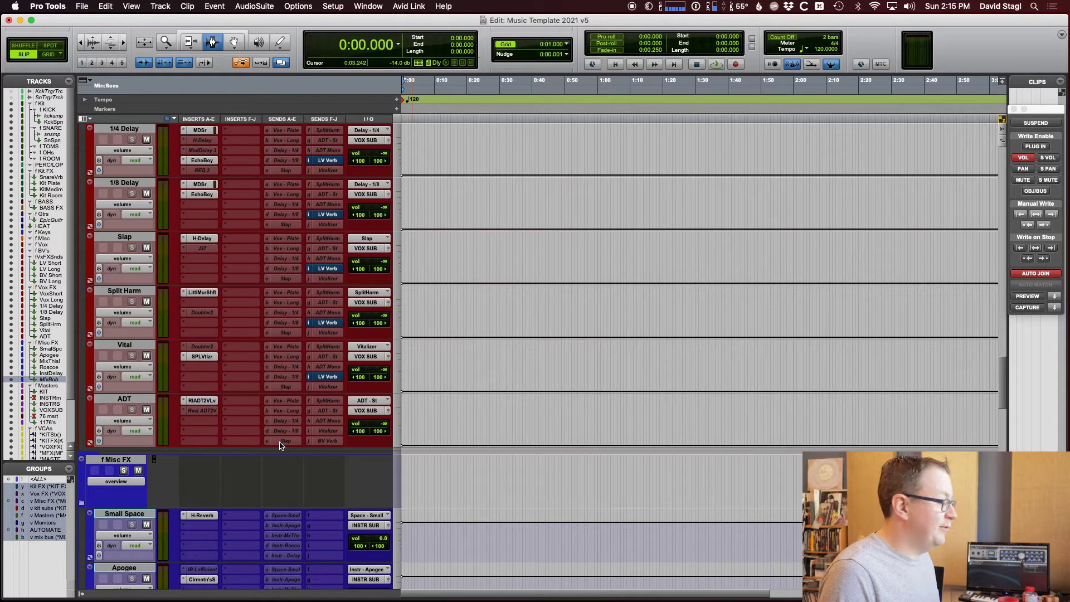
- Select the Vox FX folder track and review the vocal effects tracks inside it, from Vox Short to ADT
scroll(281, 445, "up", 2)
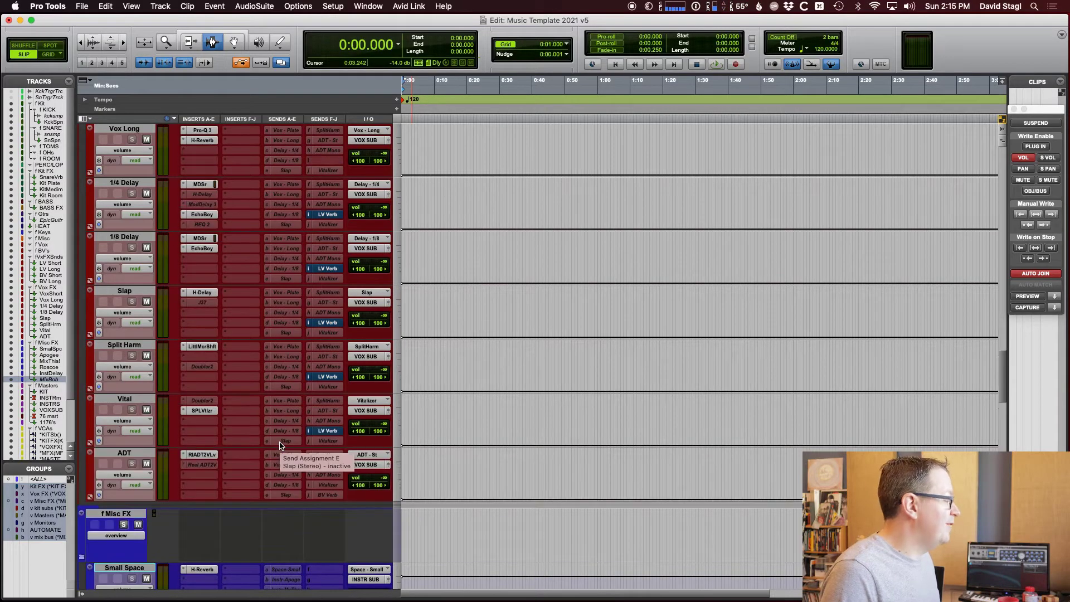
scroll(281, 445, "up", 2)
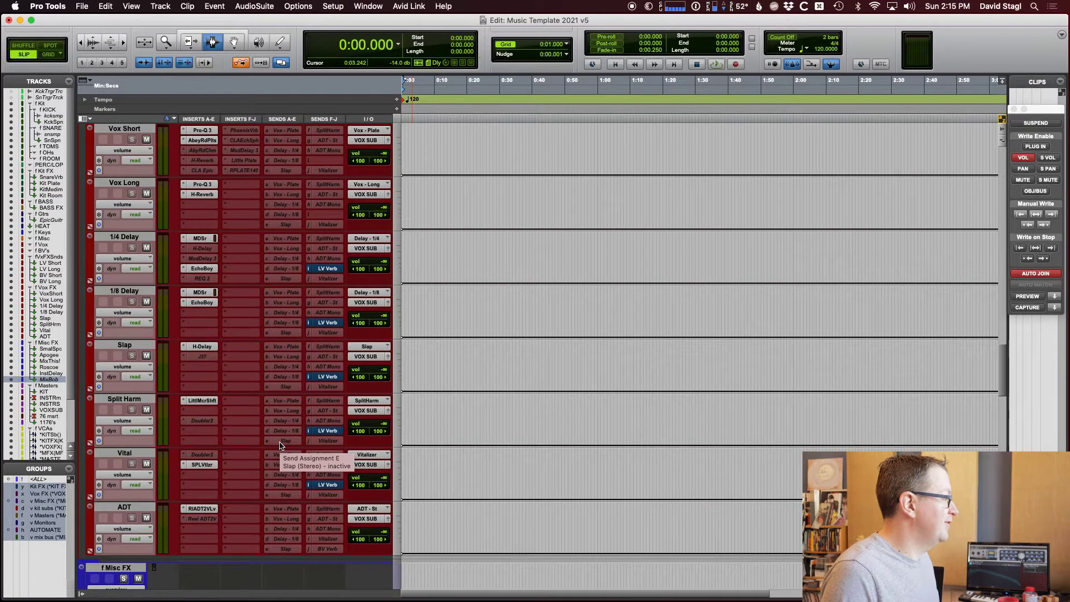
scroll(281, 446, "up", 2)
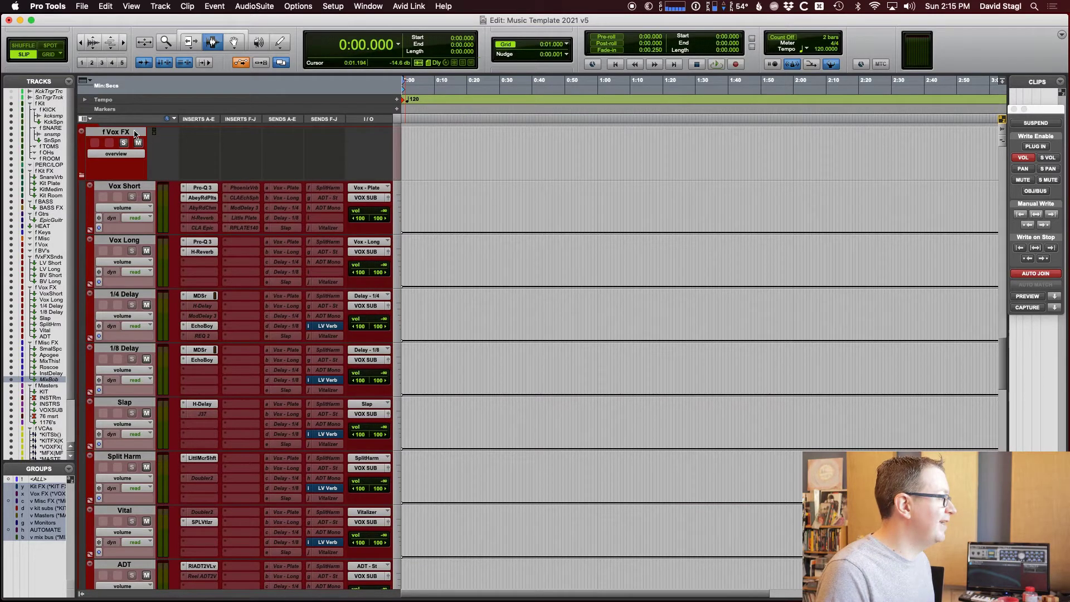
left_click(136, 132)
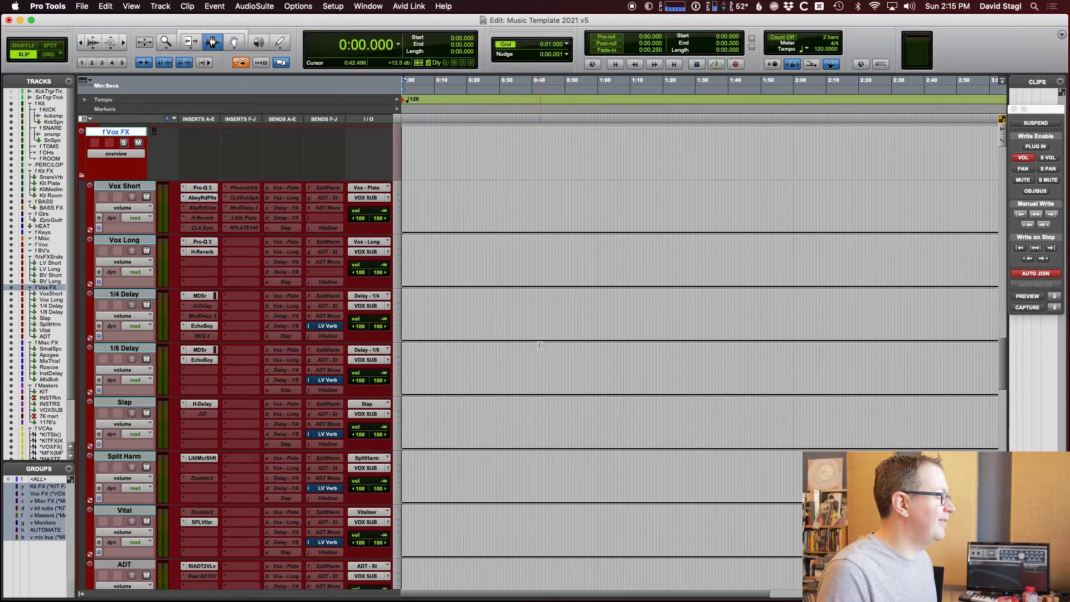
scroll(527, 345, "down", 2)
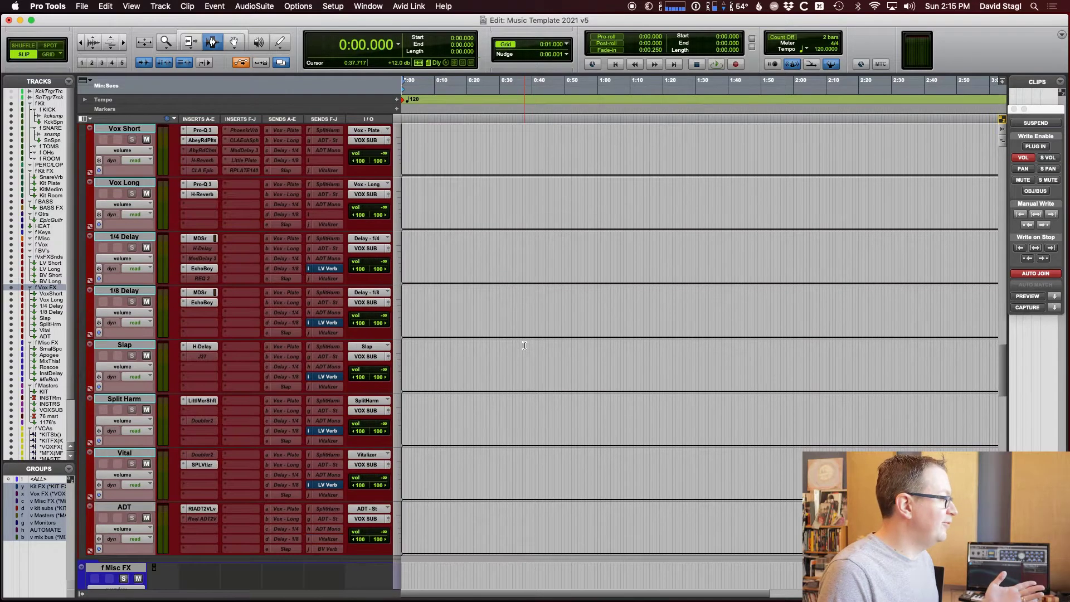
scroll(524, 345, "down", 2)
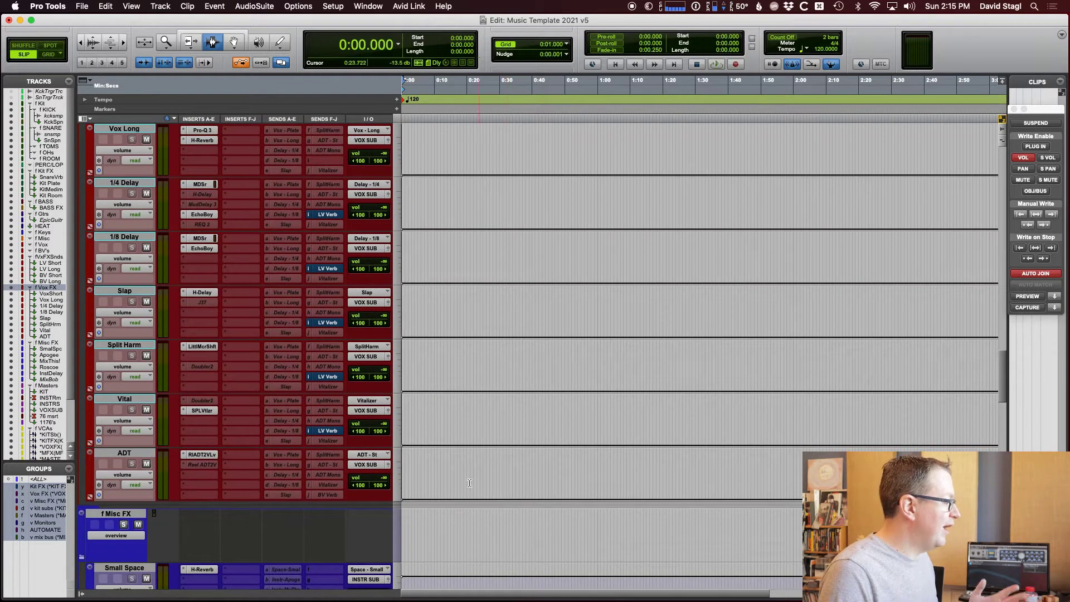
scroll(479, 479, "up", 2)
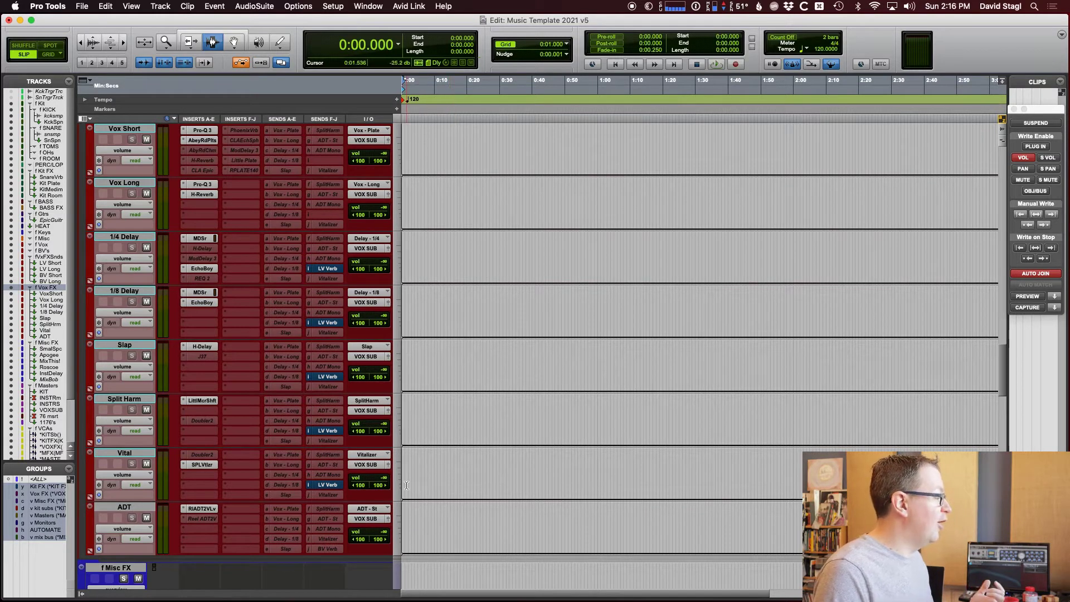
- Go through the vocal effects tracks one by one, selecting Vital, Split Harm, Slap, 1/8 Delay and 1/4 Delay
left_click(426, 464)
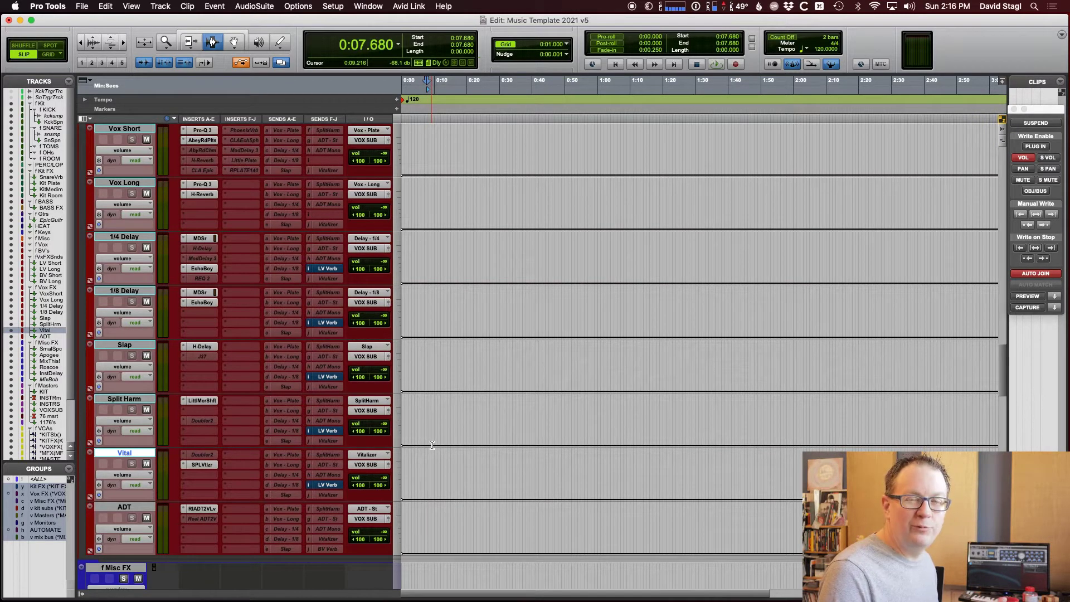
left_click(434, 424)
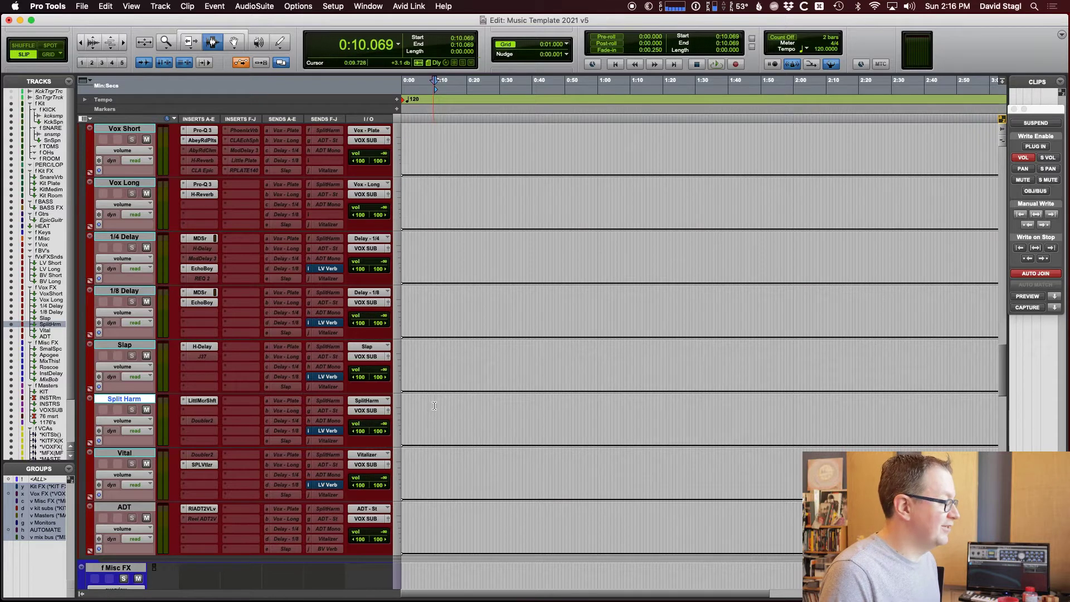
left_click(456, 365)
right_click(455, 365)
left_click(439, 362)
left_click(440, 361)
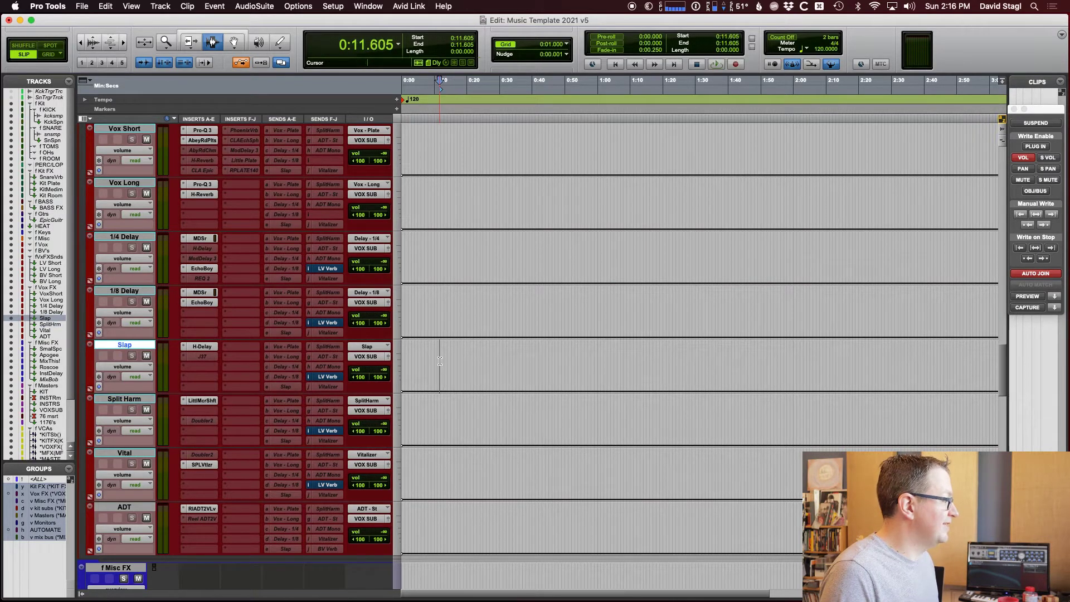
left_click(461, 312)
left_click(466, 261)
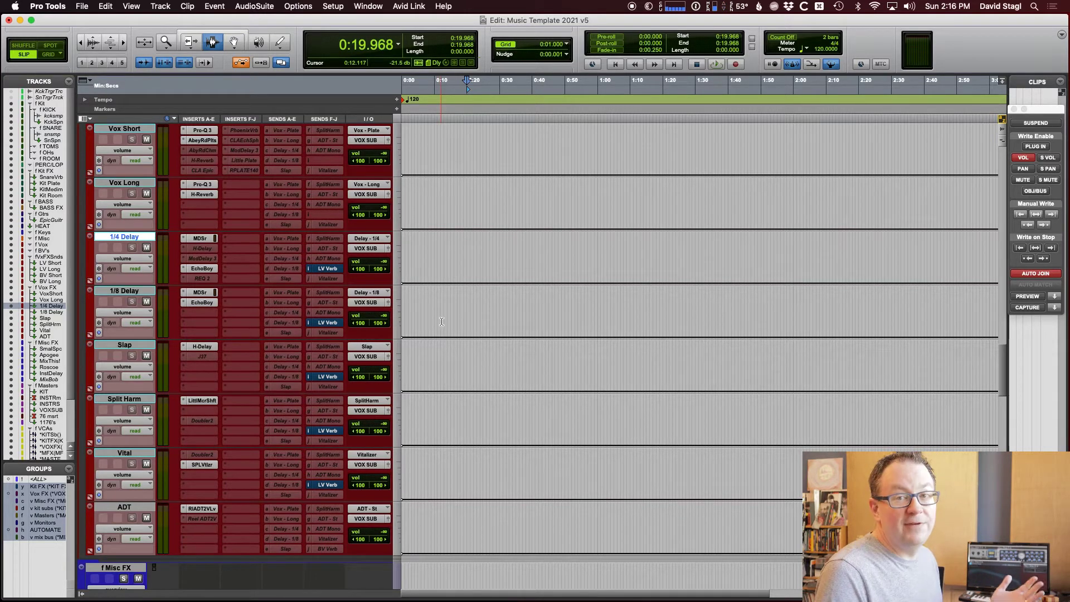
- Select the 1/8 Delay, 1/4 Delay and Vox Long tracks in the Vox FX folder one after another
left_click(436, 313)
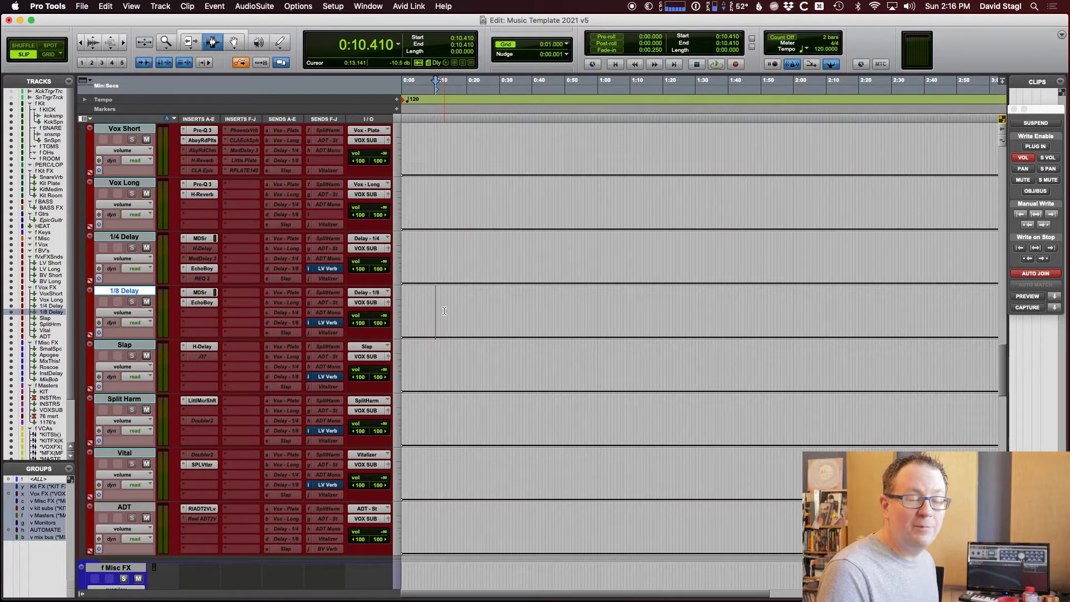
left_click(447, 261)
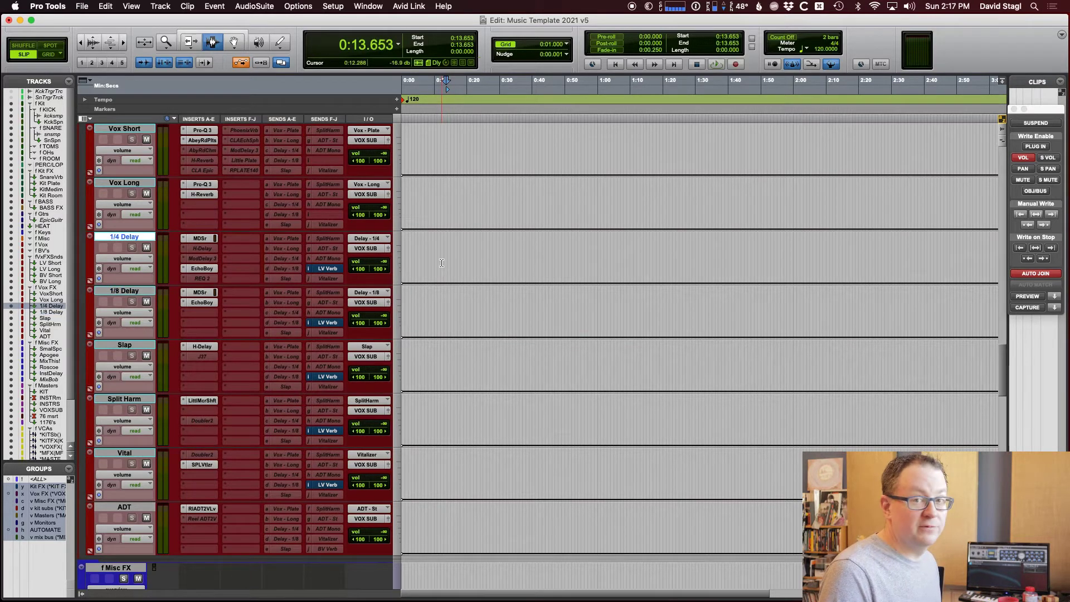
scroll(442, 263, "up", 3)
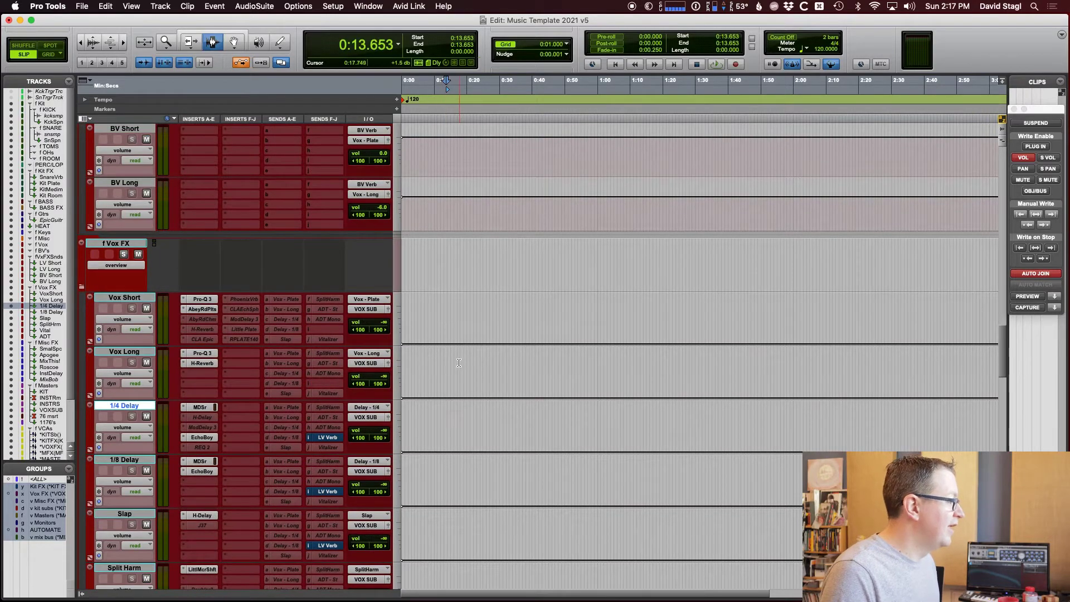
left_click(458, 360)
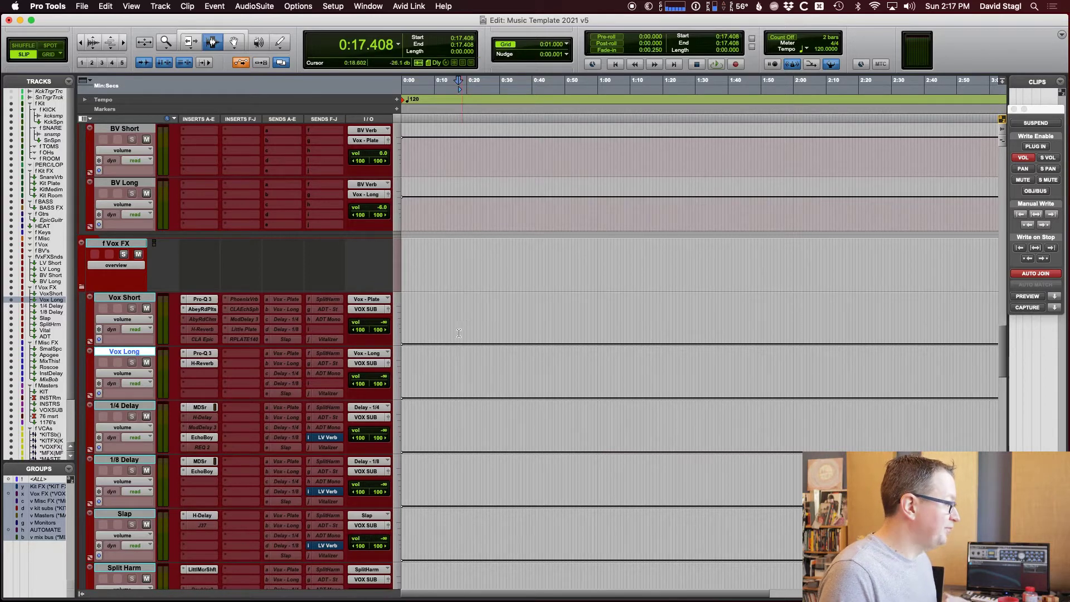
- Inspect the H-Reverb plug-in and its preset list on the Vox Long track, and close the plug-in
left_click(203, 363)
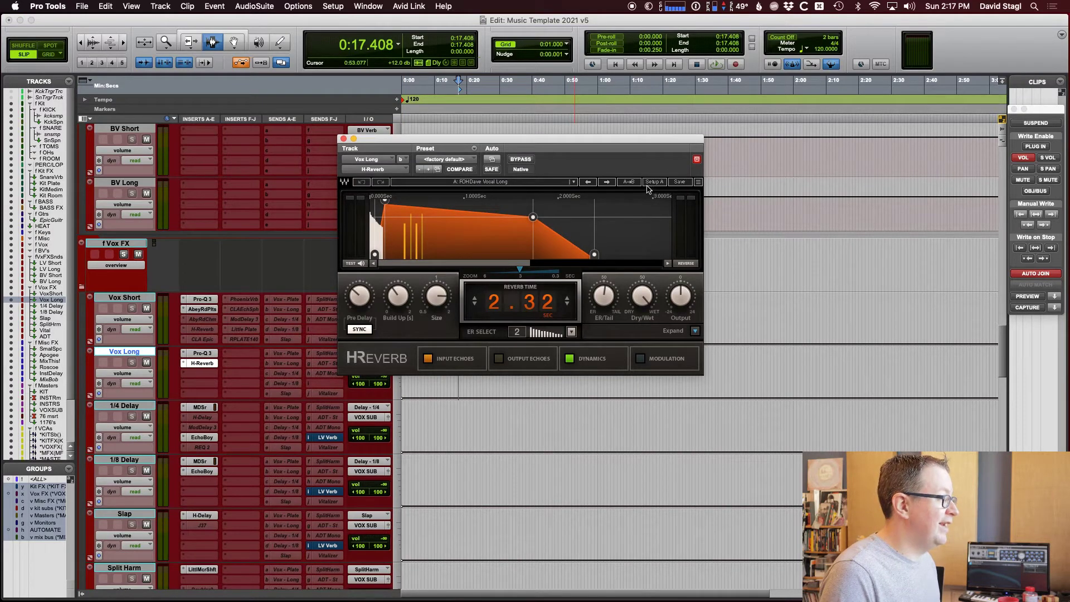
left_click(520, 183)
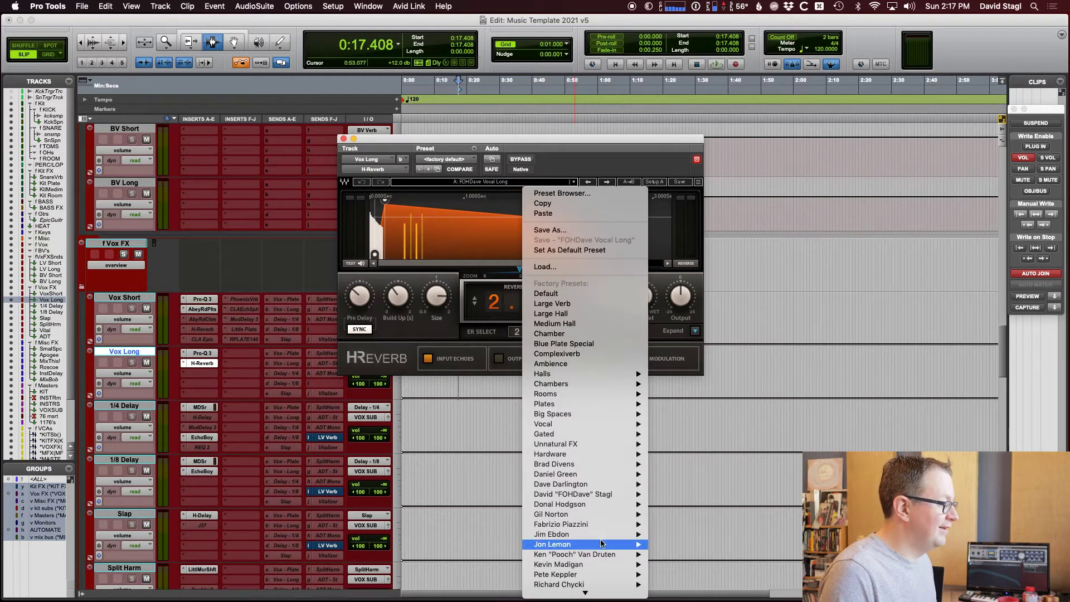
mouse_move(613, 494)
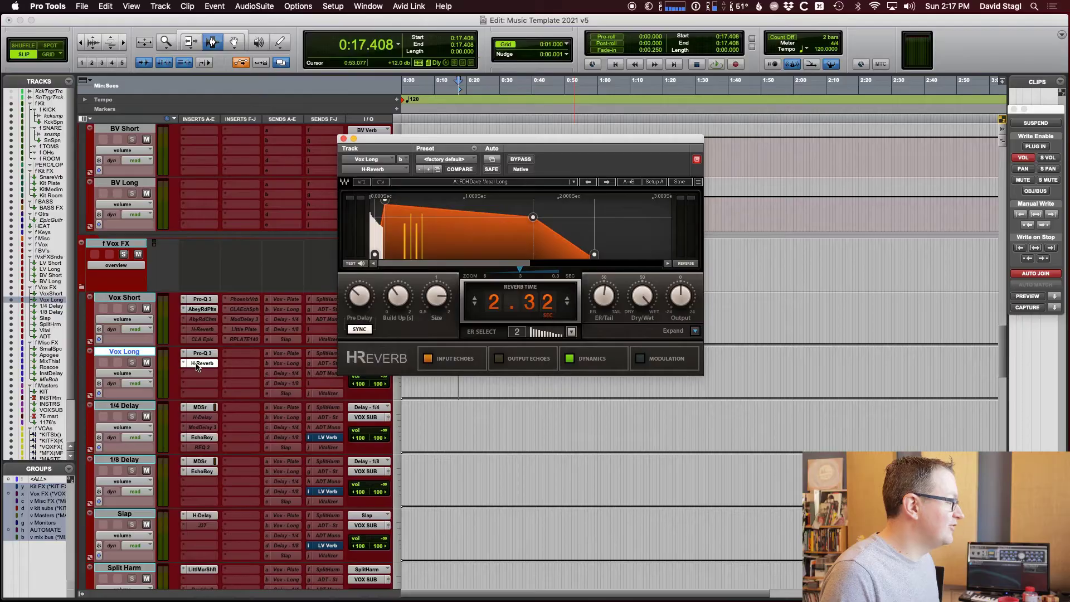
left_click(196, 365)
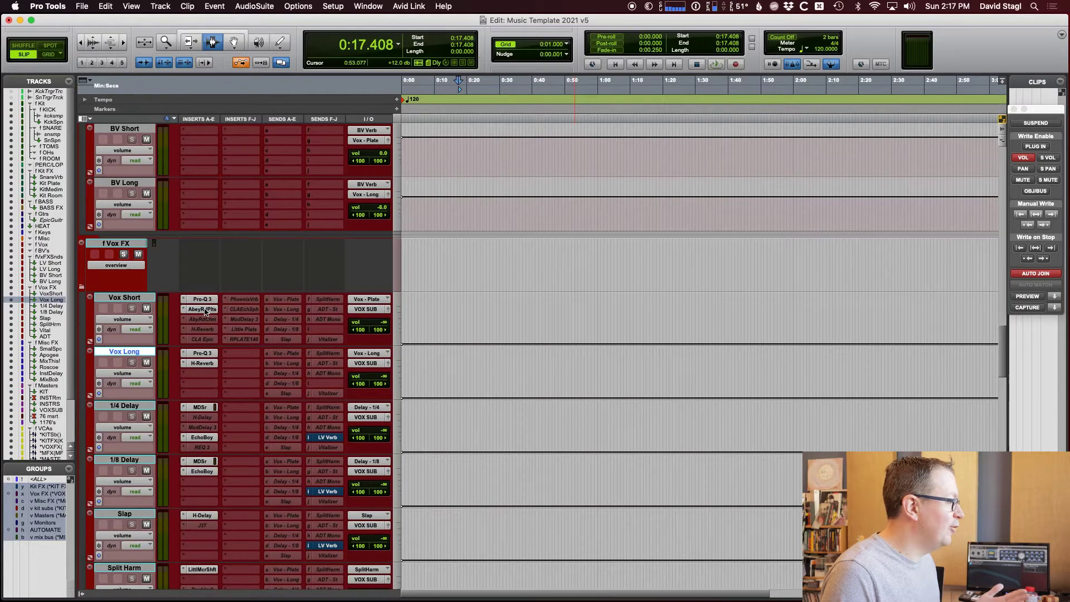
- Inspect the Abbey Road Plates plug-in on the Vox Short track, close it, and select that track
left_click(204, 310)
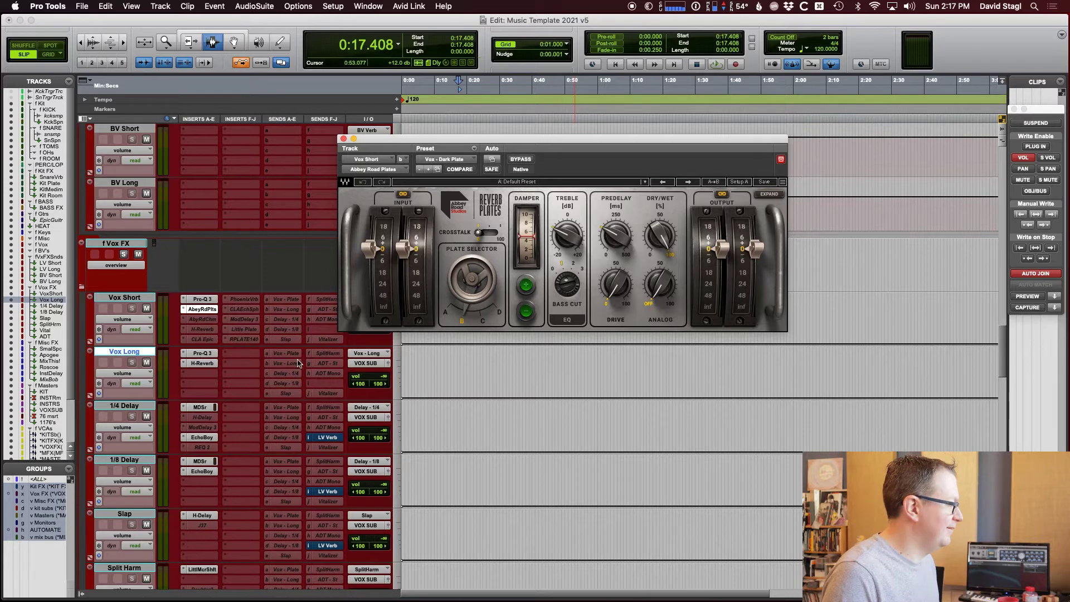
left_click(200, 310)
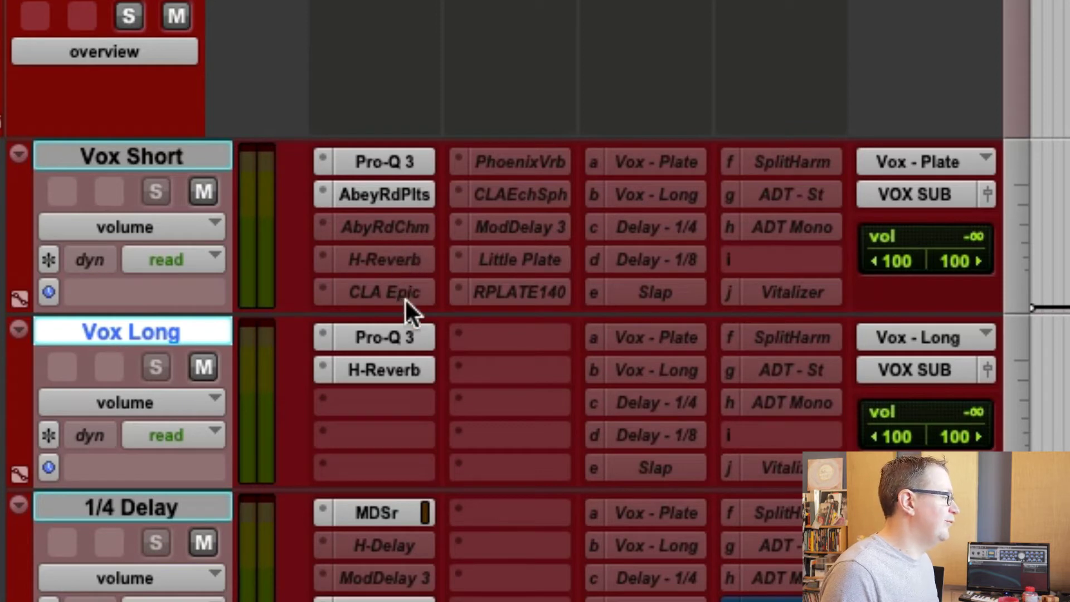
left_click(1052, 195)
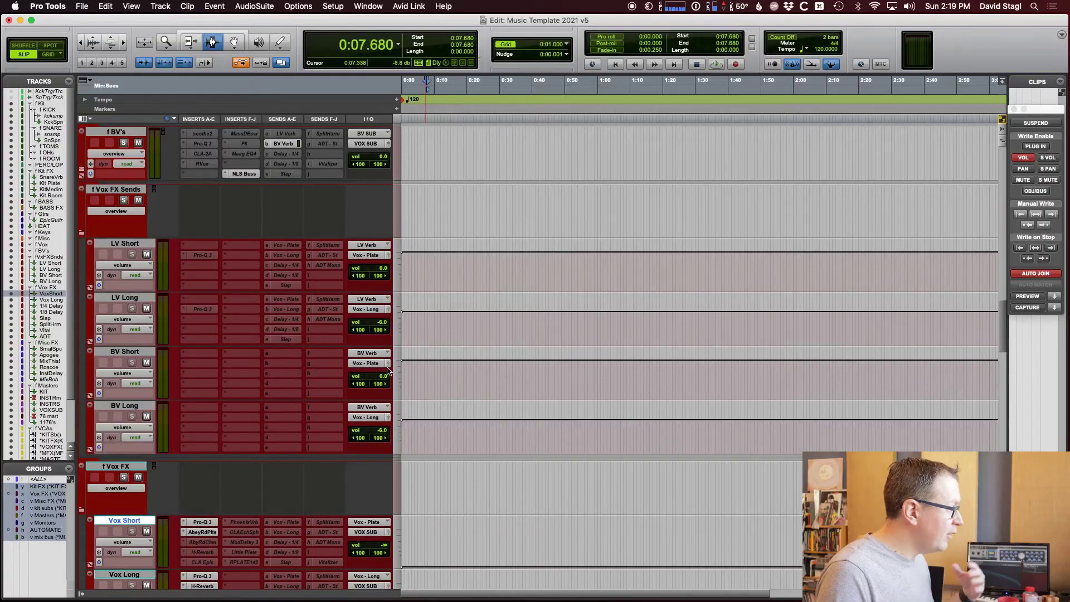
- Review the LV and BV send tracks in the Vox FX Sends folder alongside the Vox FX tracks they feed
scroll(310, 382, "down", 2)
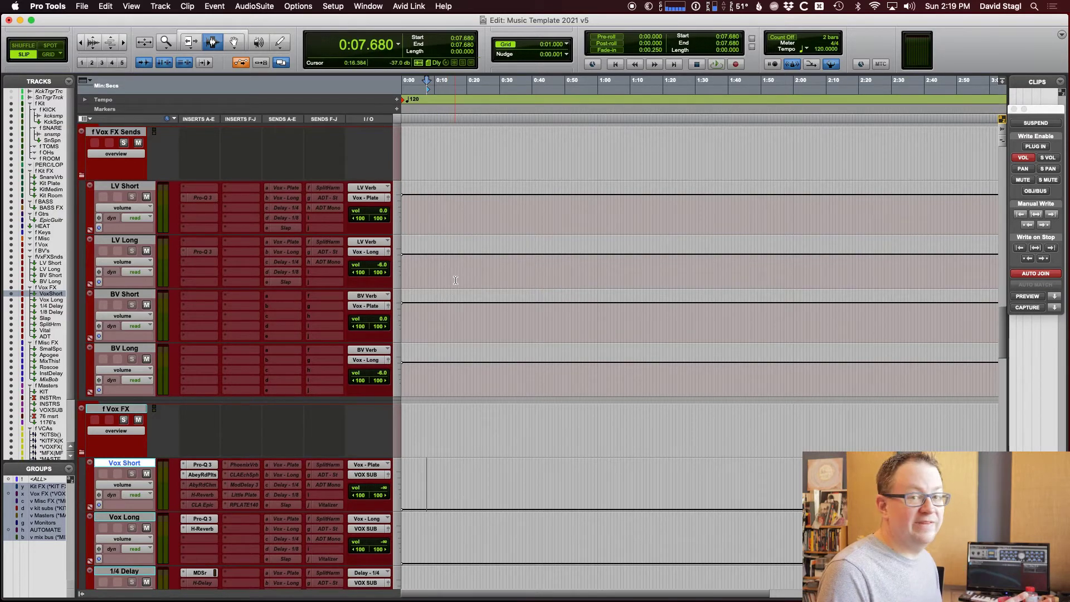
scroll(452, 301, "down", 6)
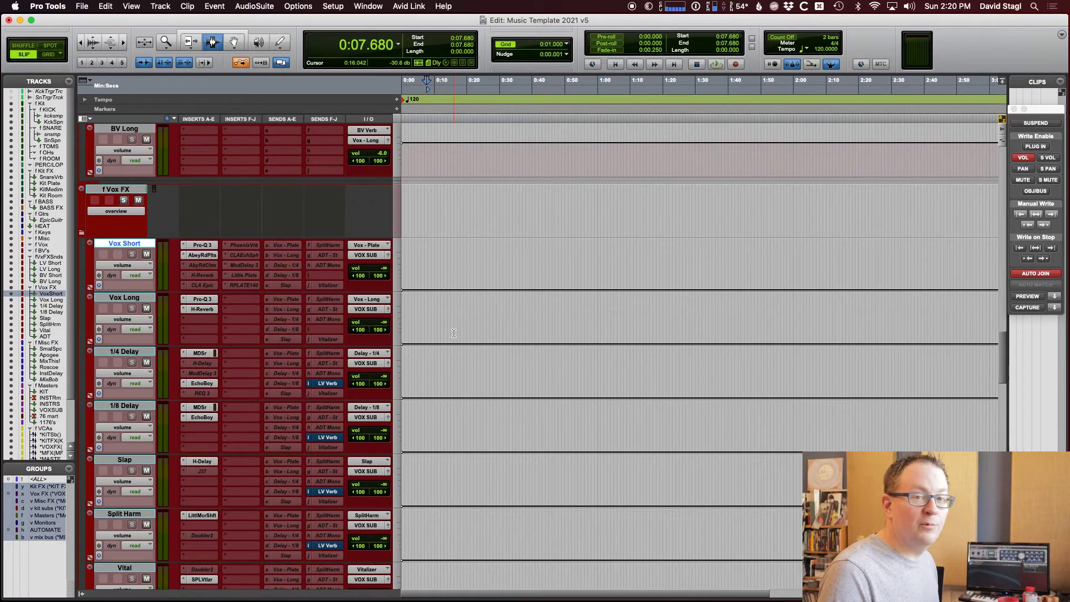
scroll(453, 333, "up", 3)
scroll(453, 333, "down", 2)
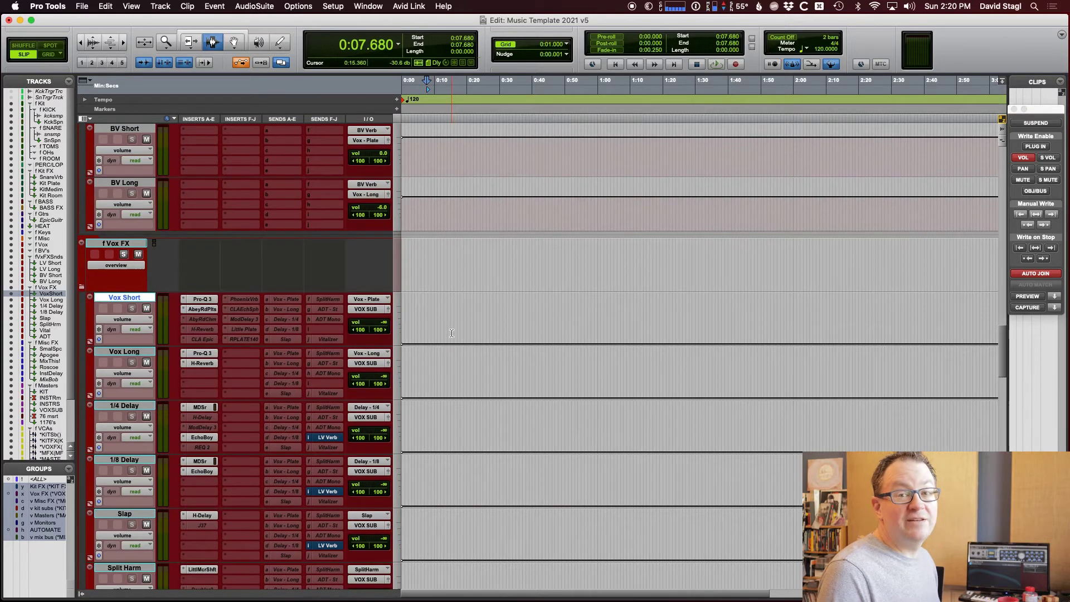
scroll(421, 302, "up", 3)
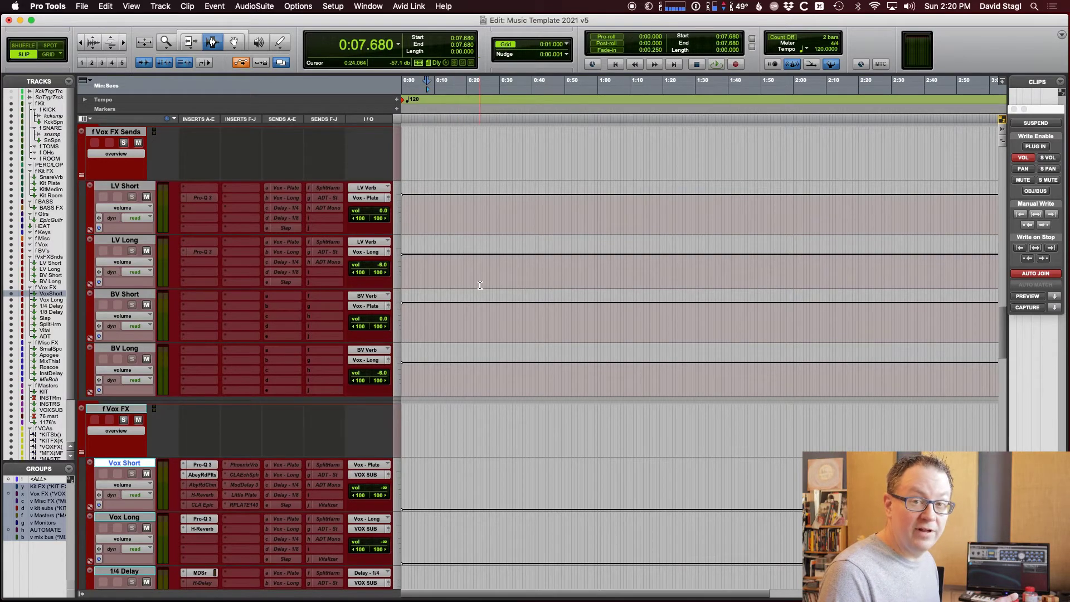
scroll(480, 285, "up", 5)
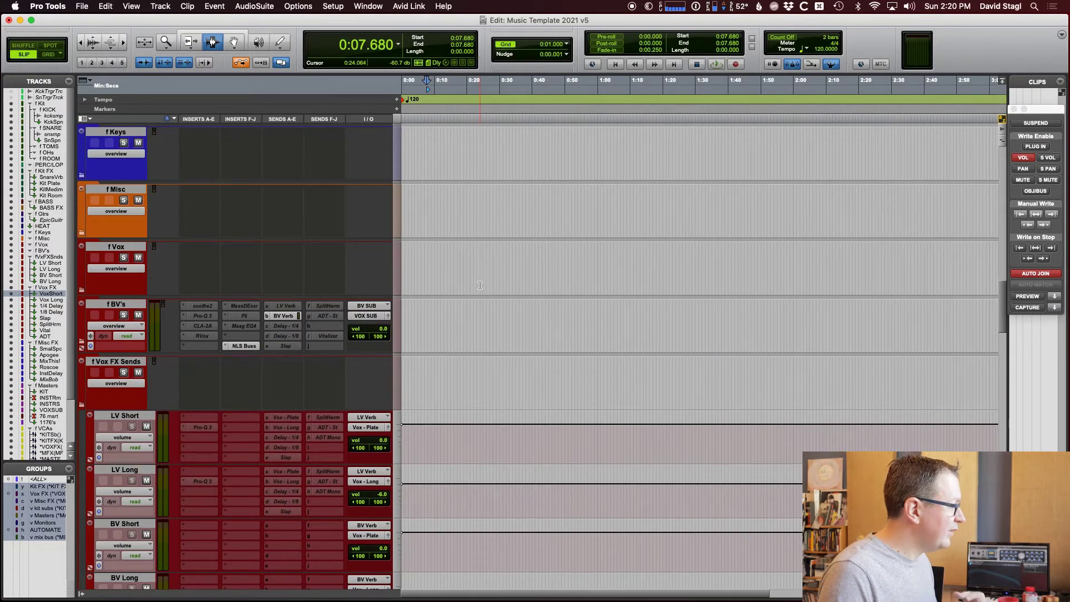
- Go through the f BV's, f Vox and f Misc folder tracks and the HEAT track, selecting each in turn
left_click(426, 332)
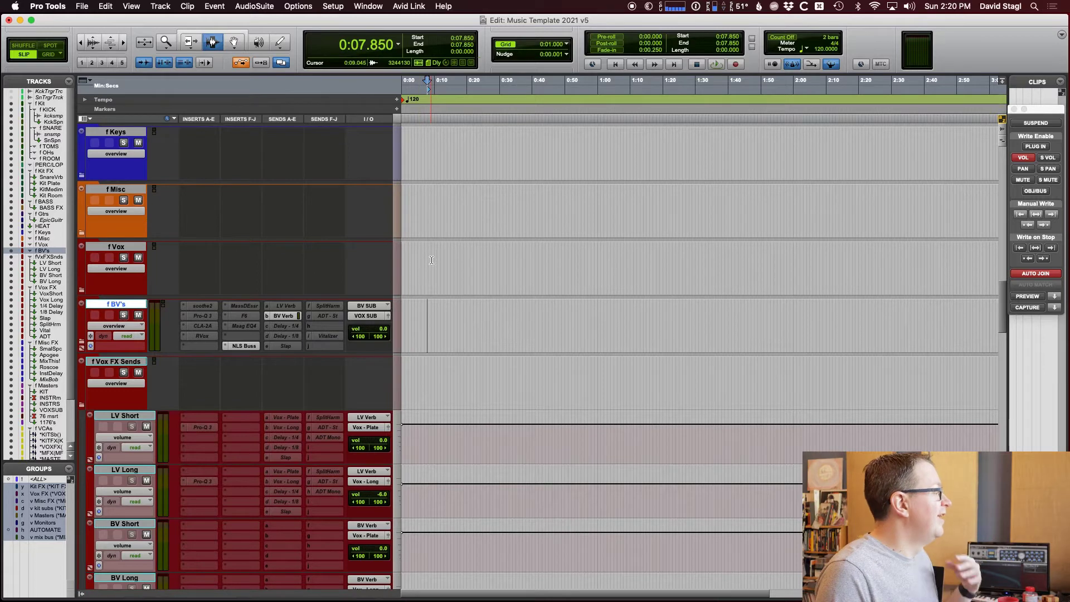
left_click(432, 260)
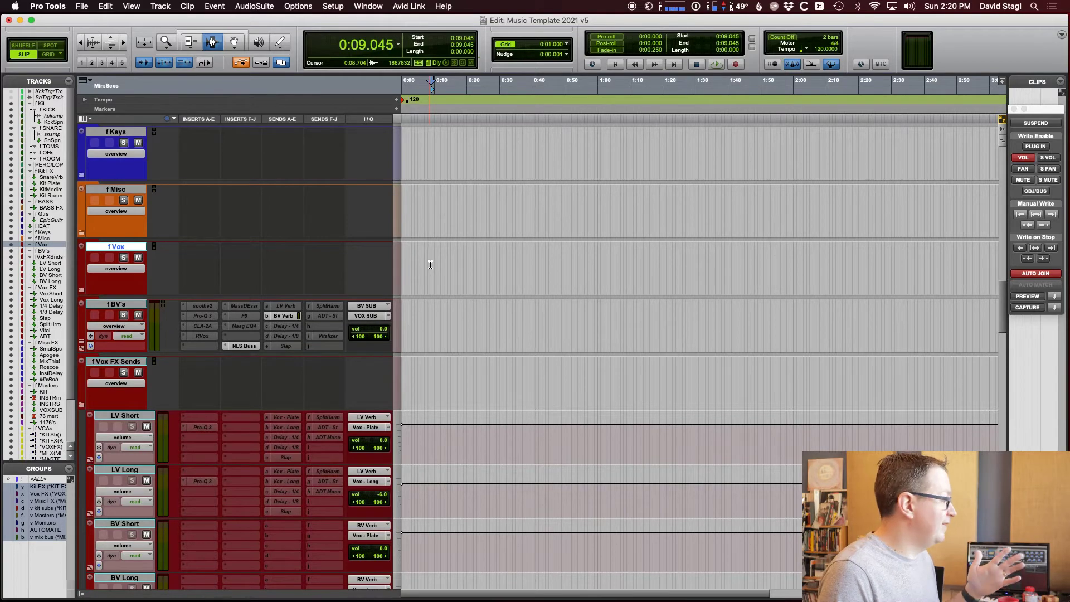
scroll(430, 264, "up", 2)
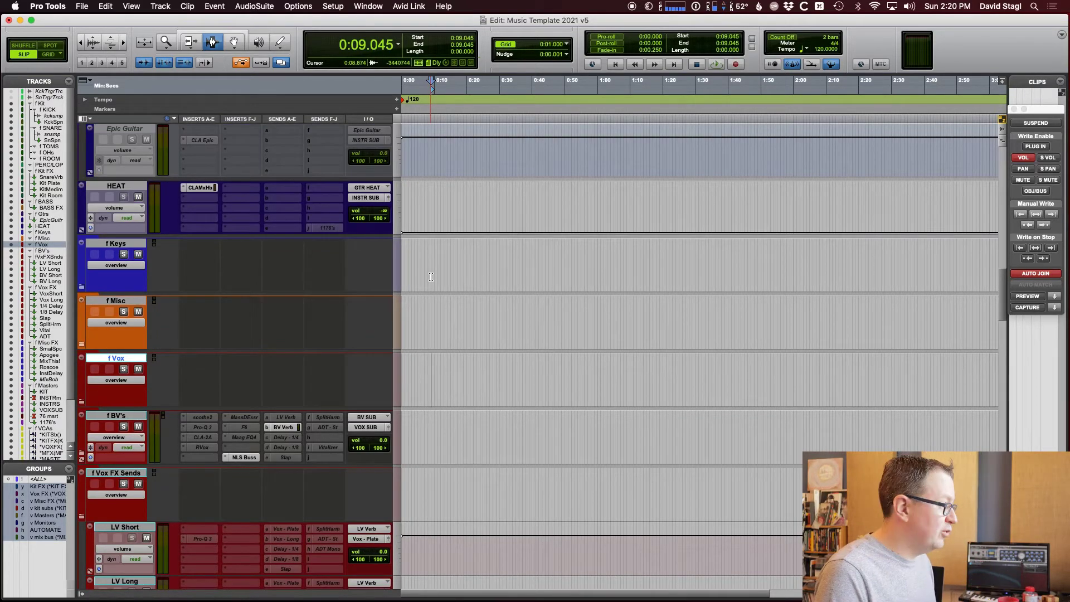
left_click(430, 372)
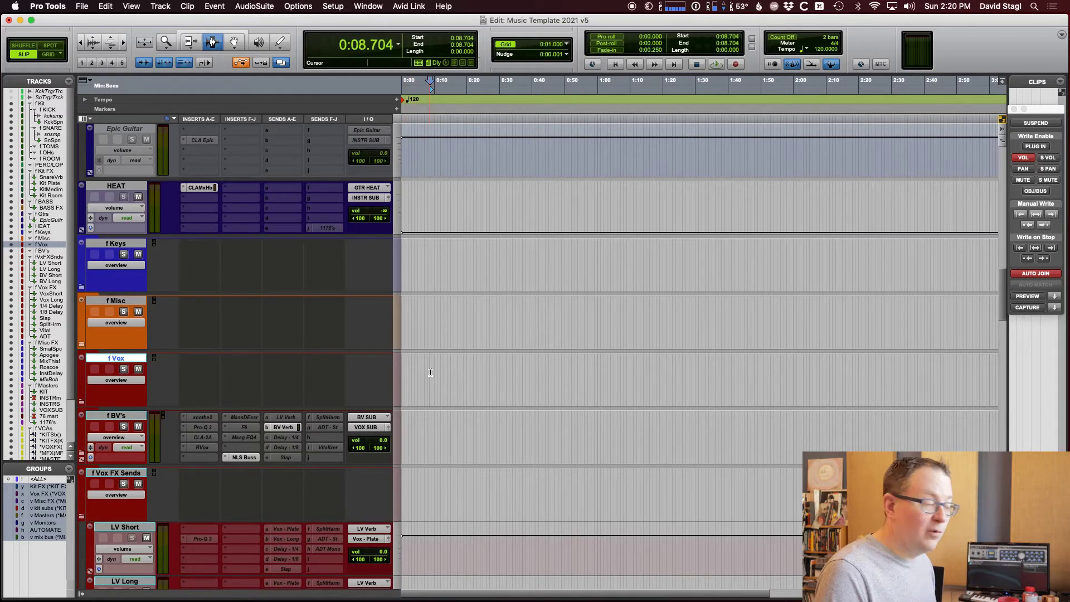
left_click(445, 318)
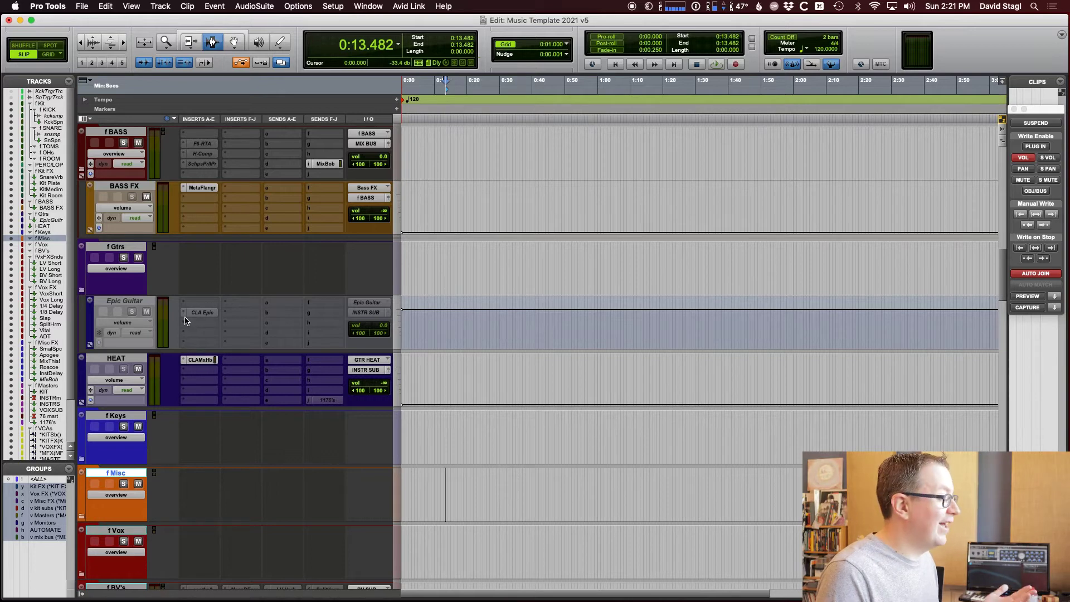
left_click(135, 358)
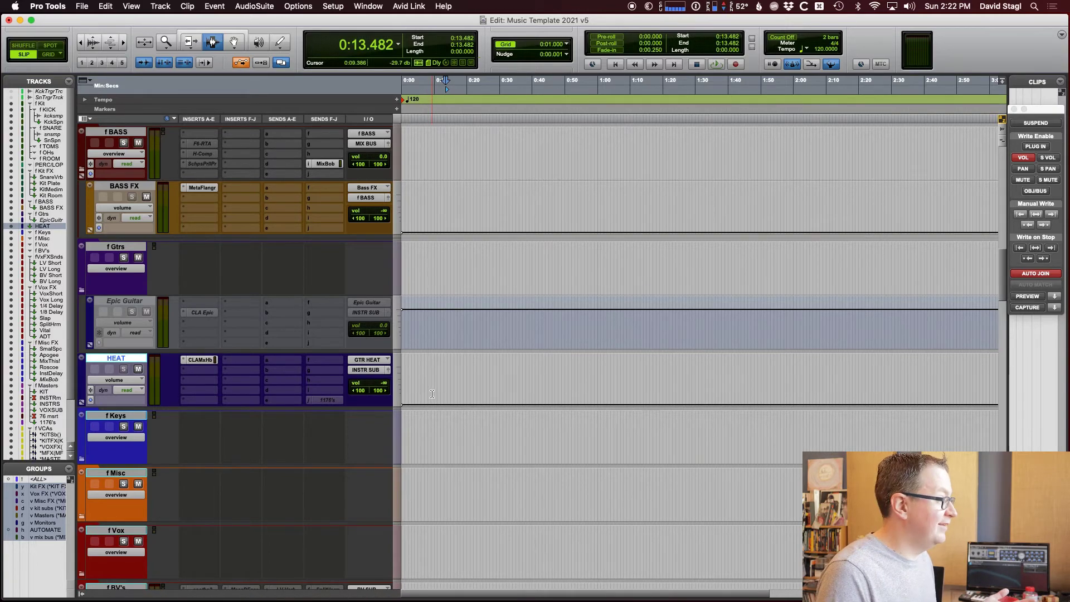
- Open H-Reverb on the Kit Medium track in the Kit FX folder and load the Drum Kit Medium artist preset
scroll(431, 394, "up", 5)
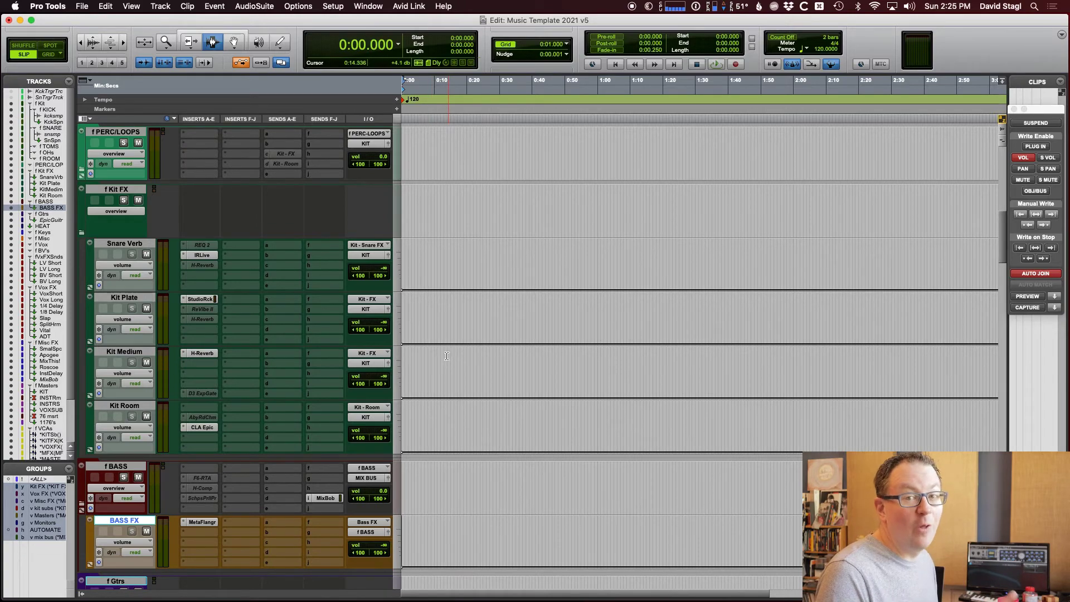
left_click(208, 355)
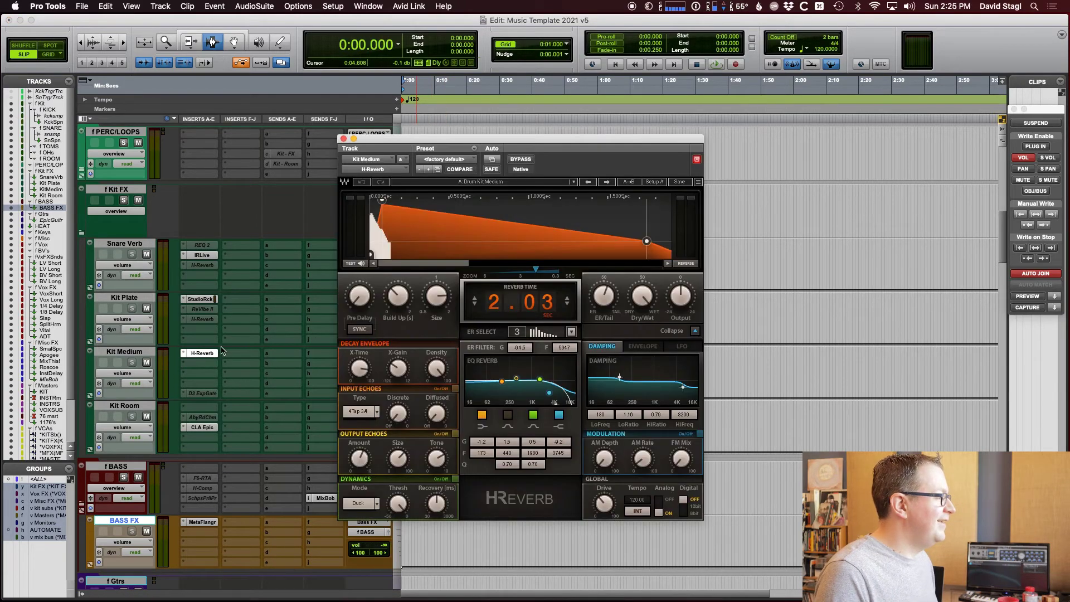
left_click(527, 183)
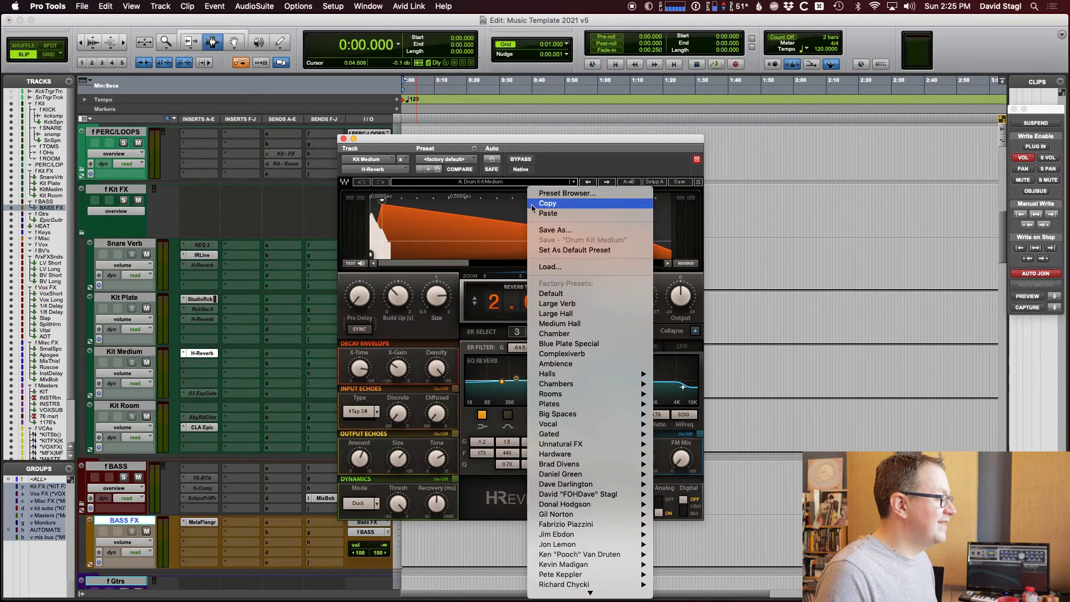
mouse_move(638, 494)
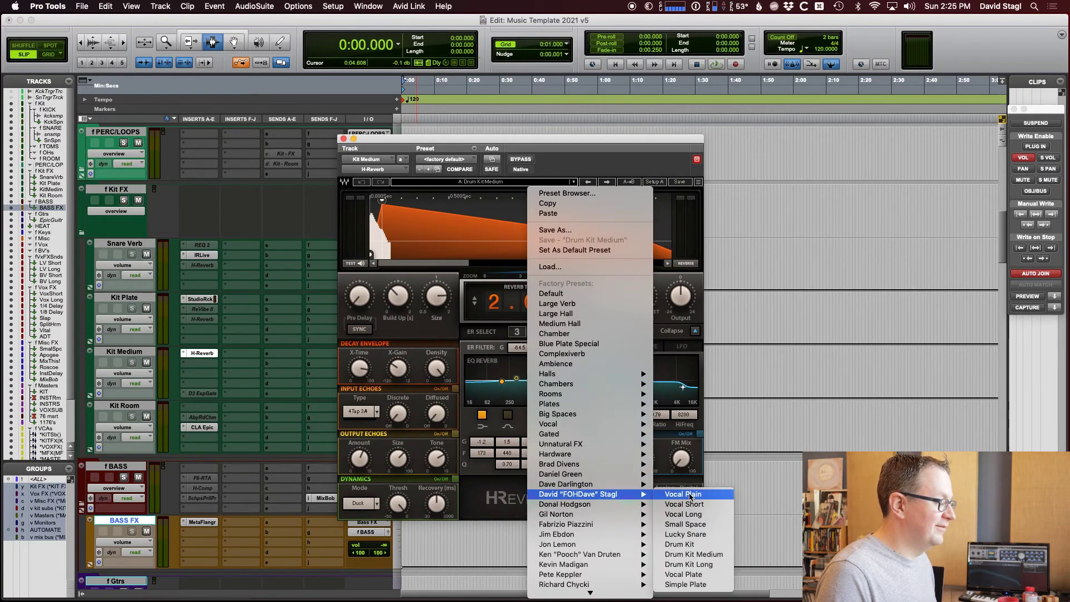
left_click(707, 554)
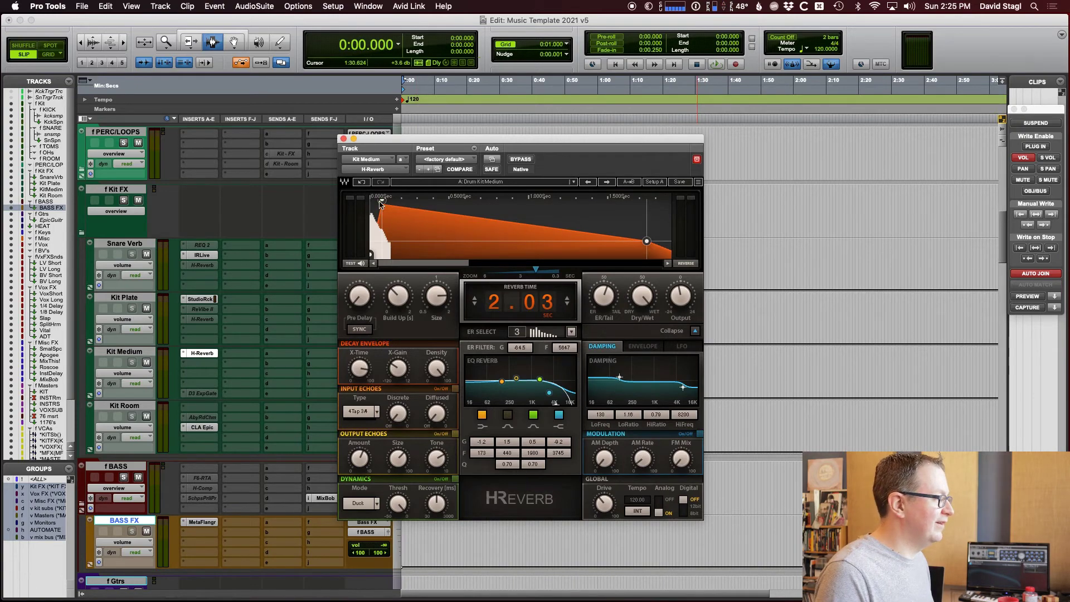
- Undo the preset load in H-Reverb, point out the Dry/Wet control, and close the plug-in
left_click(360, 182)
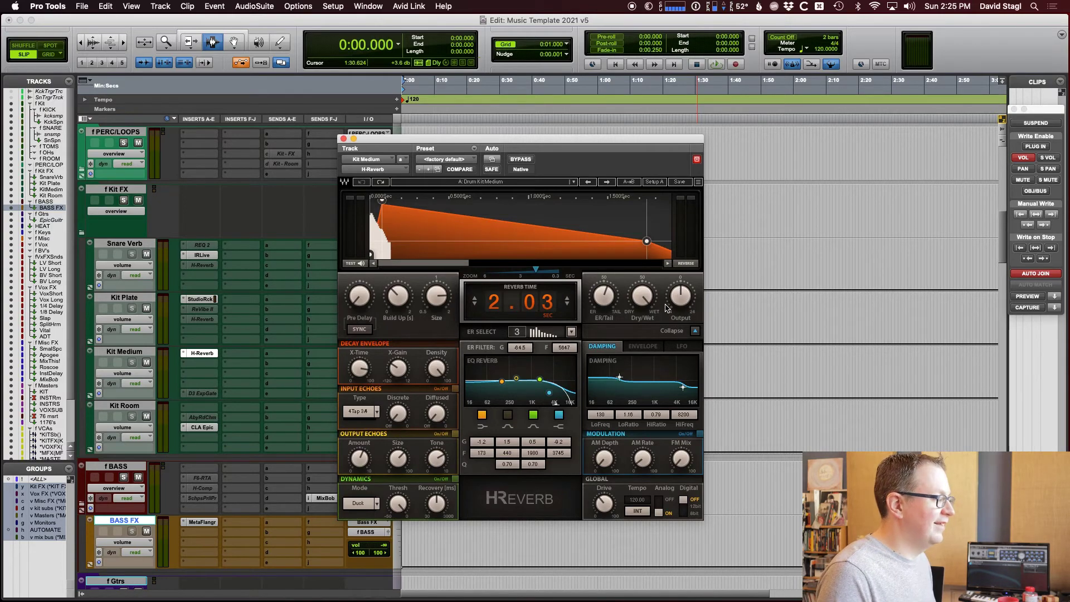
left_click(642, 296)
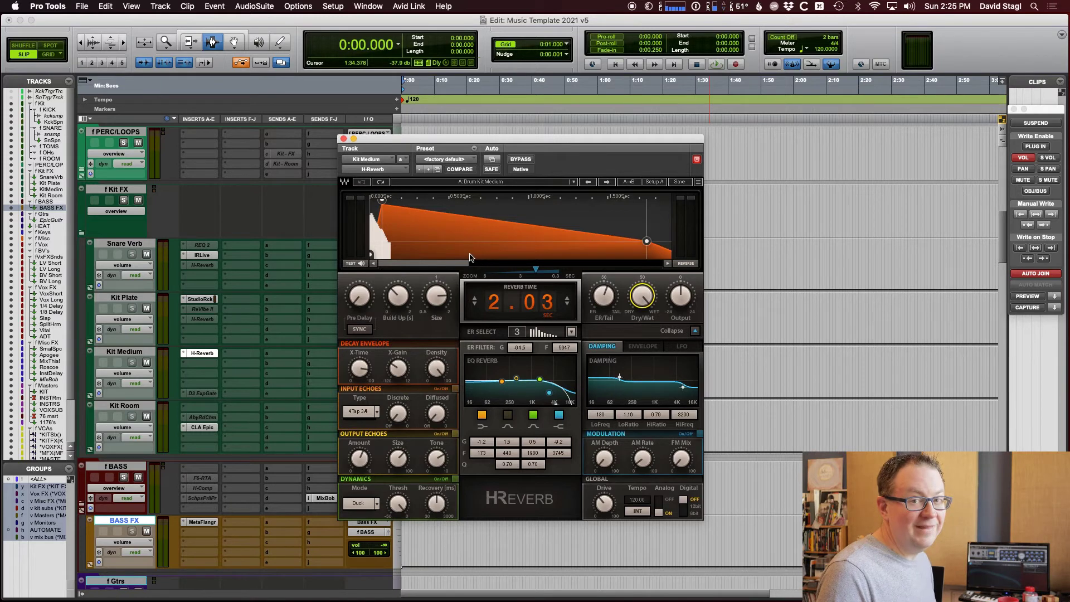
left_click(344, 139)
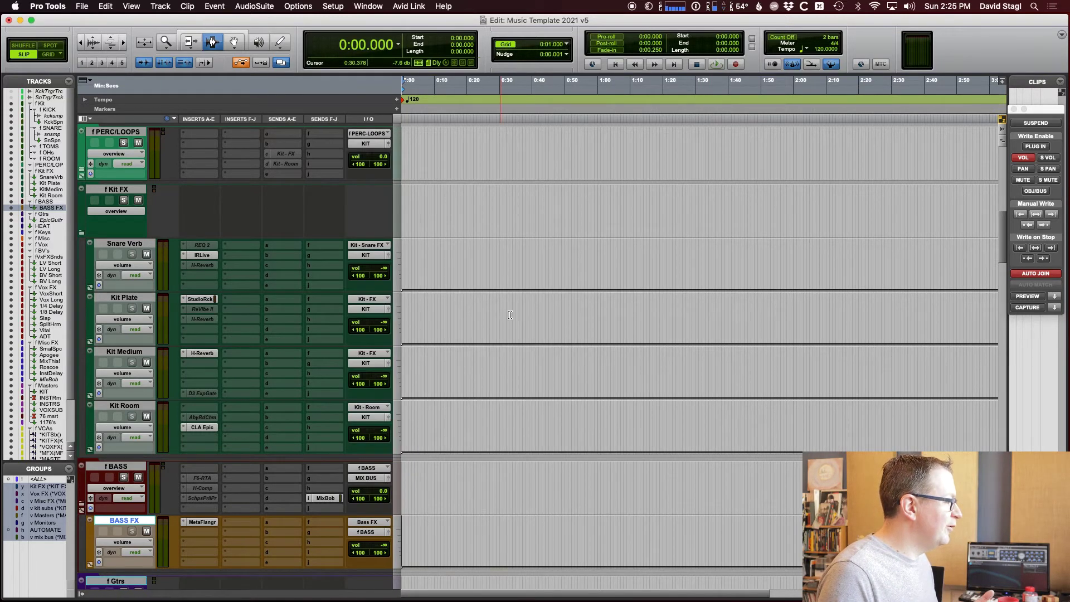
- Inspect the StudioRack chain and macro controls on the Kit Plate track, close it, and select the Kit Room track
left_click(510, 314)
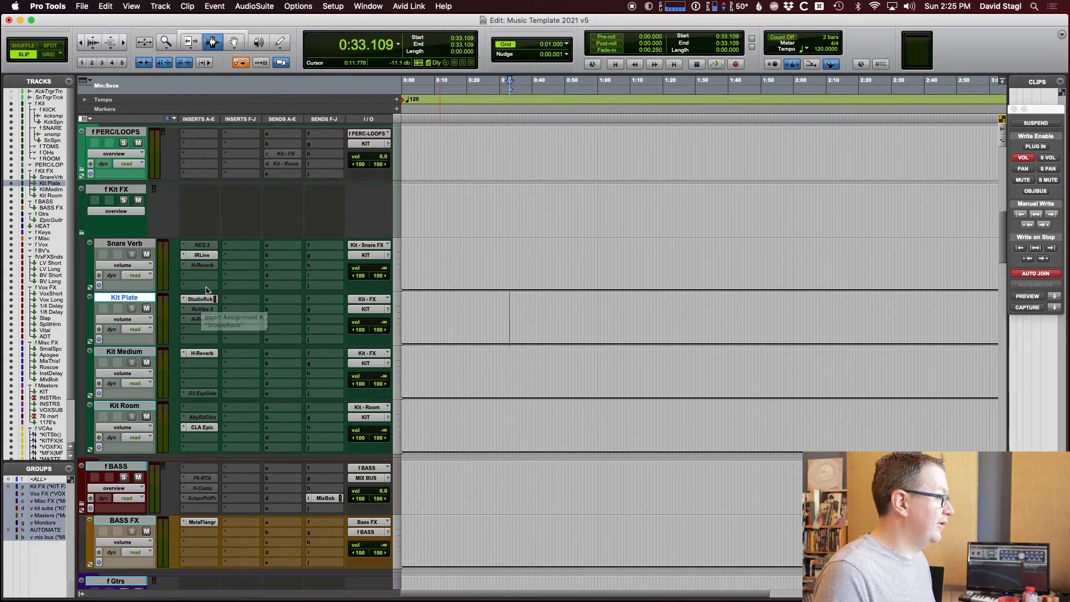
left_click(201, 300)
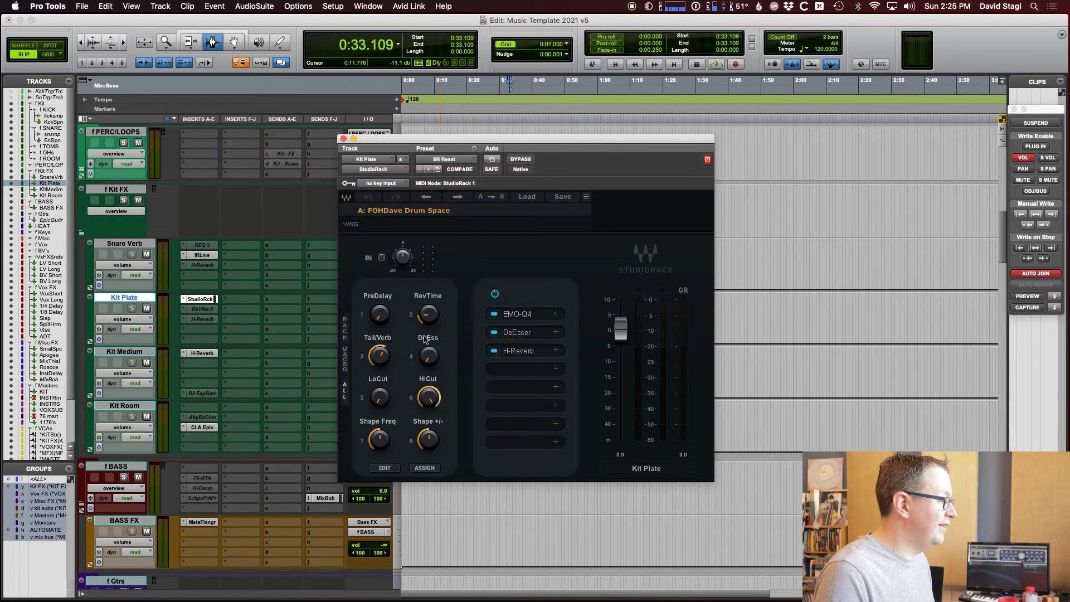
mouse_move(394, 314)
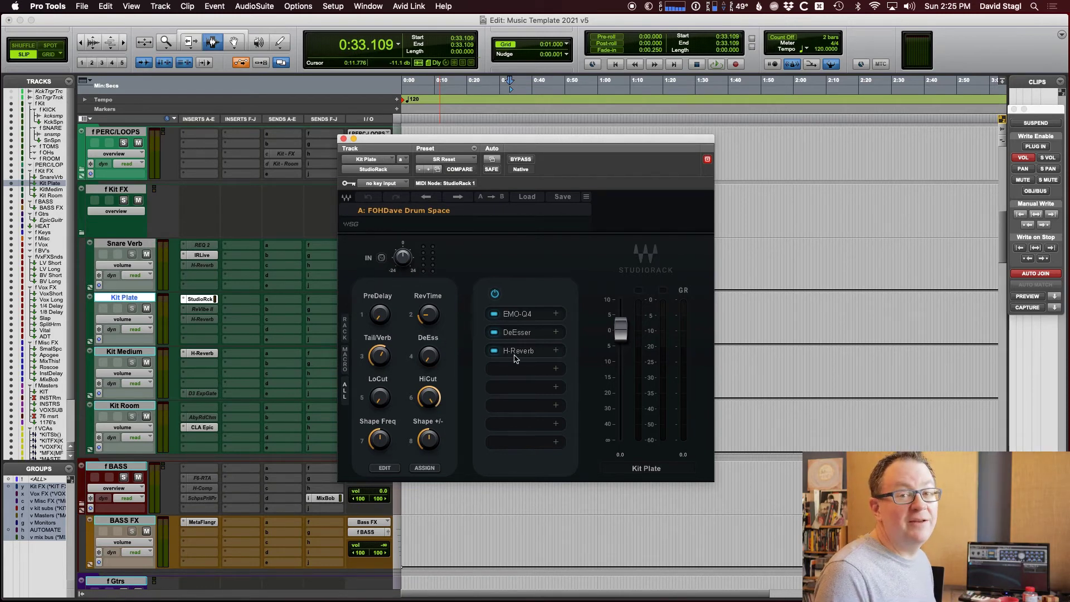
left_click(344, 139)
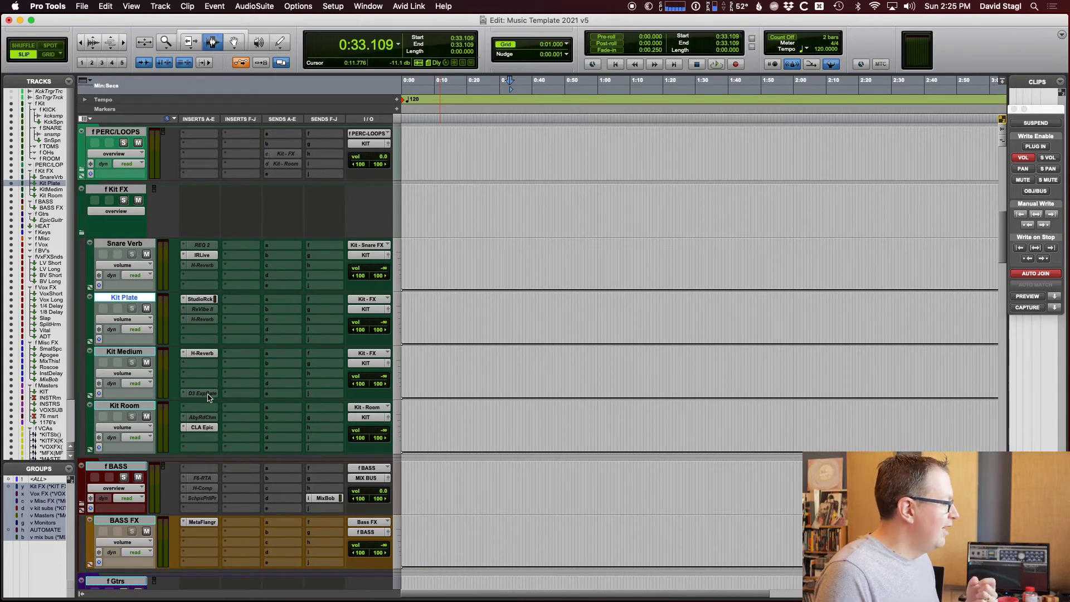
left_click(124, 405)
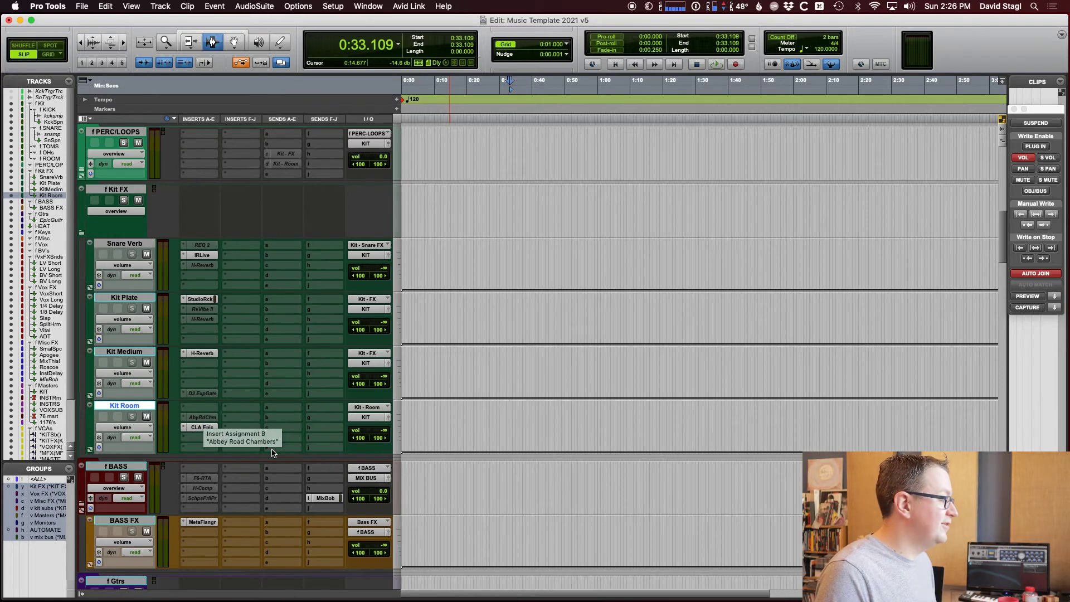
- Return the edit cursor to the session start, go back up through the drum tracks, and select the f PERC/LOOPS track
left_click(496, 433)
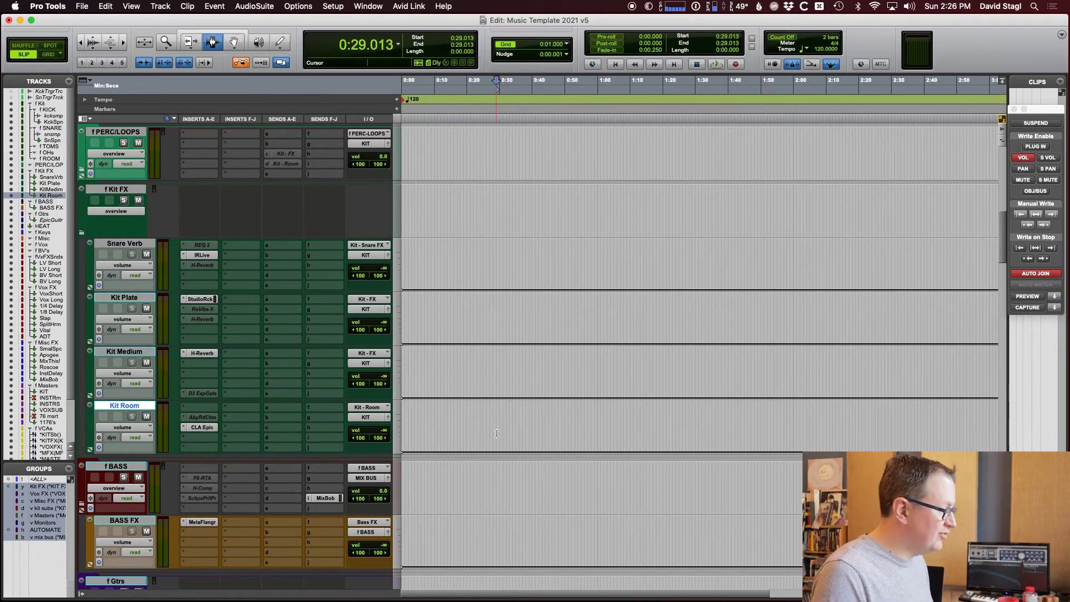
key("Return")
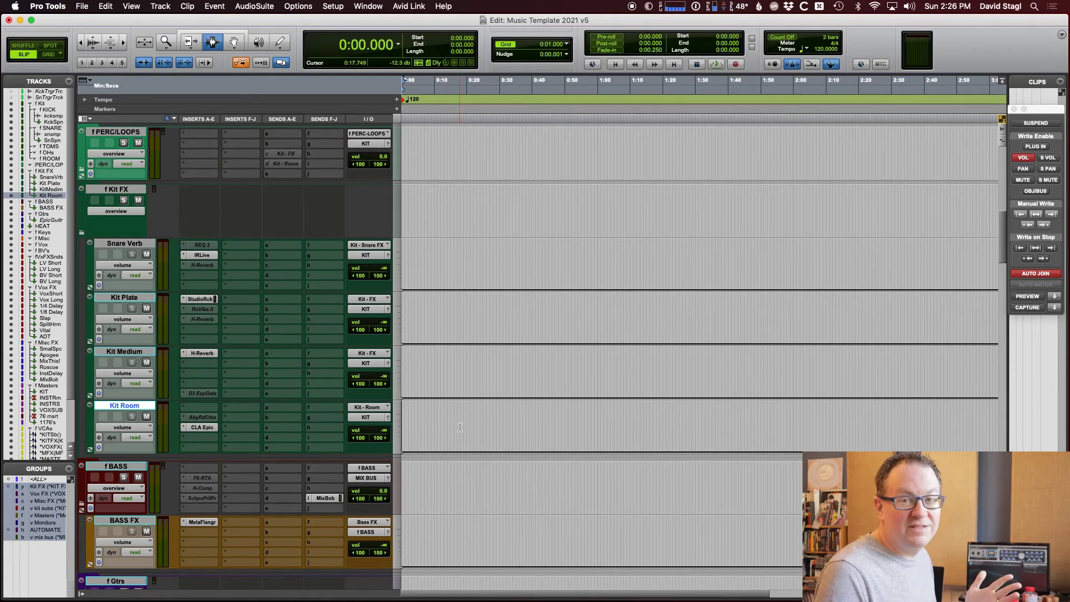
scroll(460, 427, "up", 5)
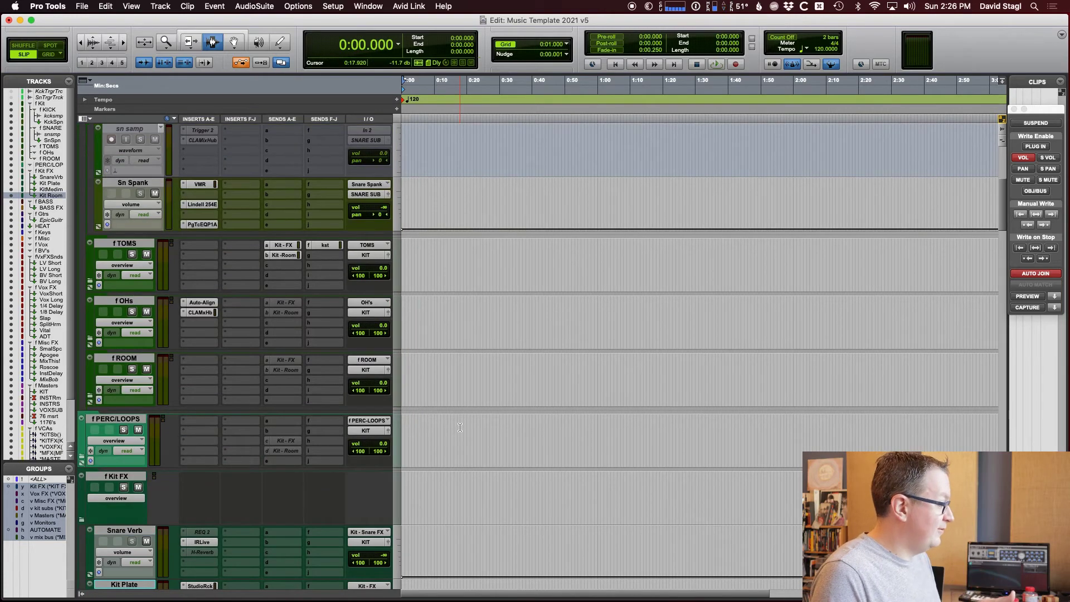
scroll(459, 427, "up", 2)
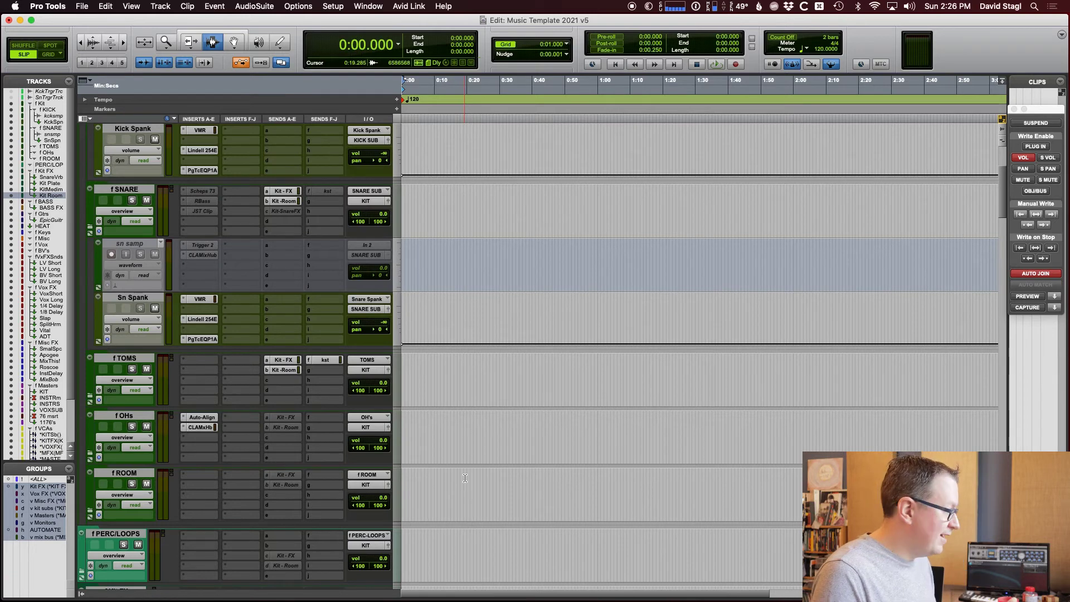
left_click(427, 546)
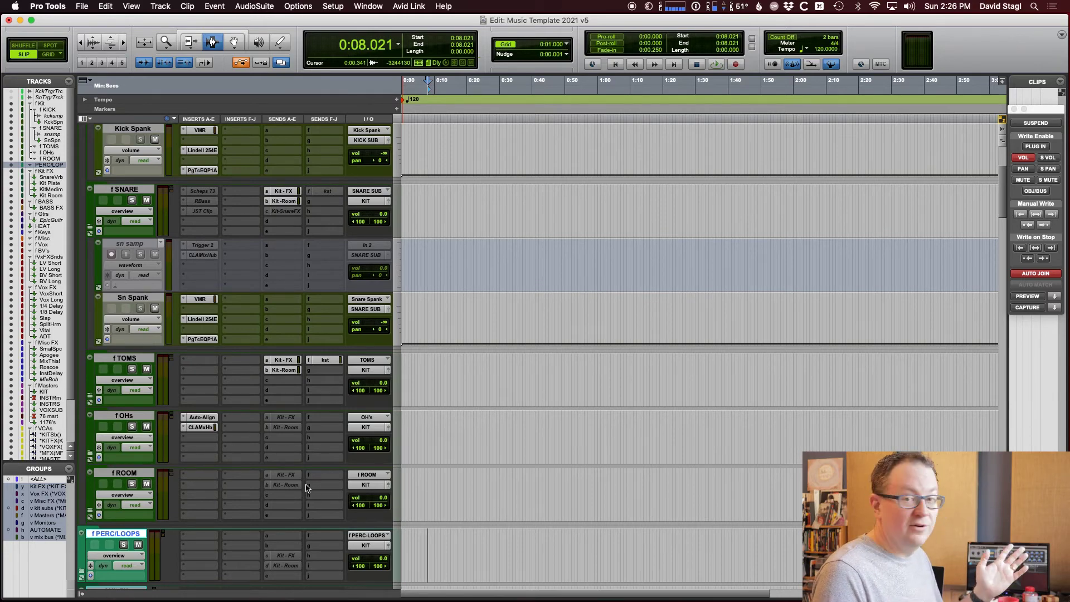
- Jump to the *KIT Subs VCA, go back to the f Kit folder, and look through its drum subgroup and Kit FX tracks
left_click(51, 434)
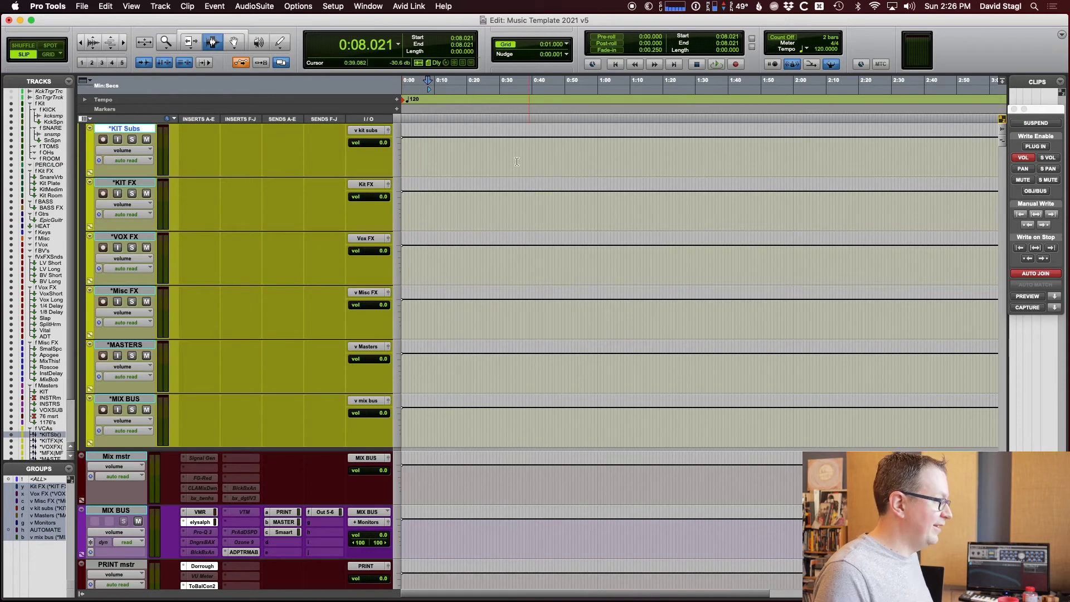
left_click(40, 103)
scroll(307, 271, "down", 5)
scroll(307, 275, "down", 3)
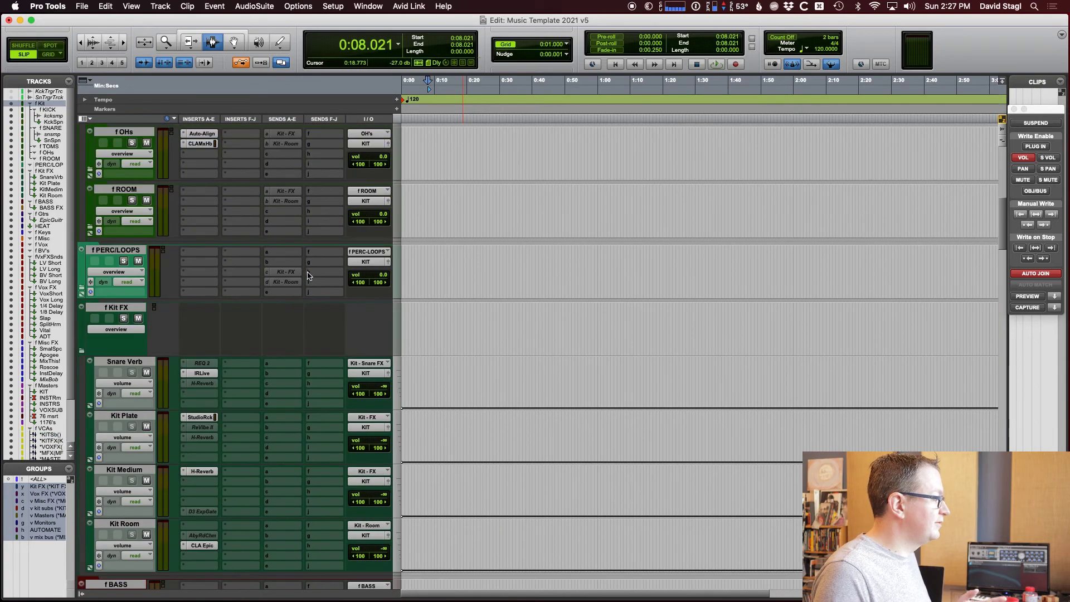
scroll(209, 401, "up", 5)
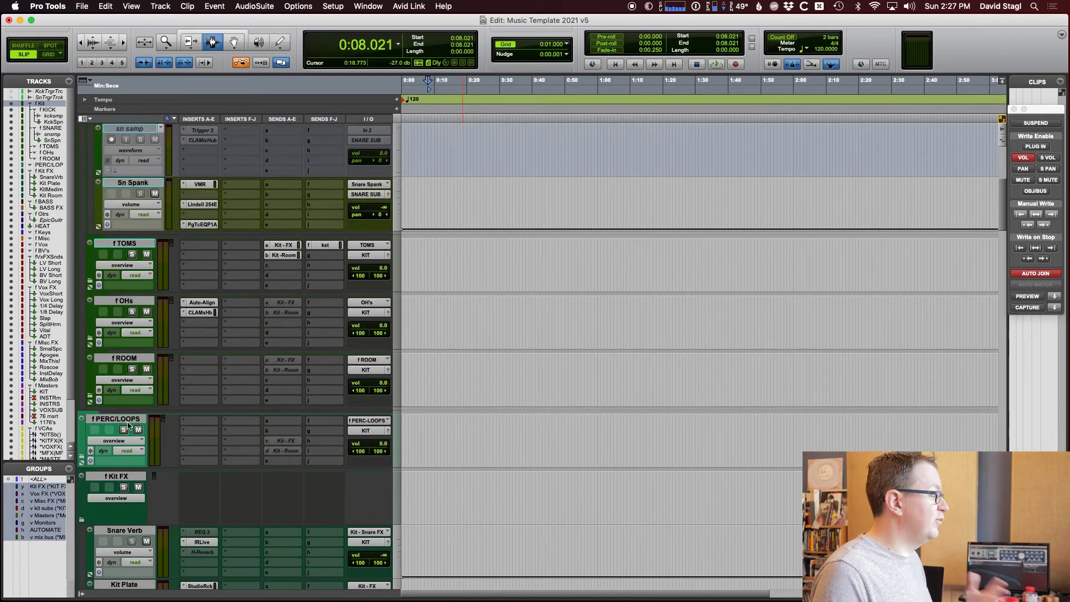
scroll(172, 428, "up", 1)
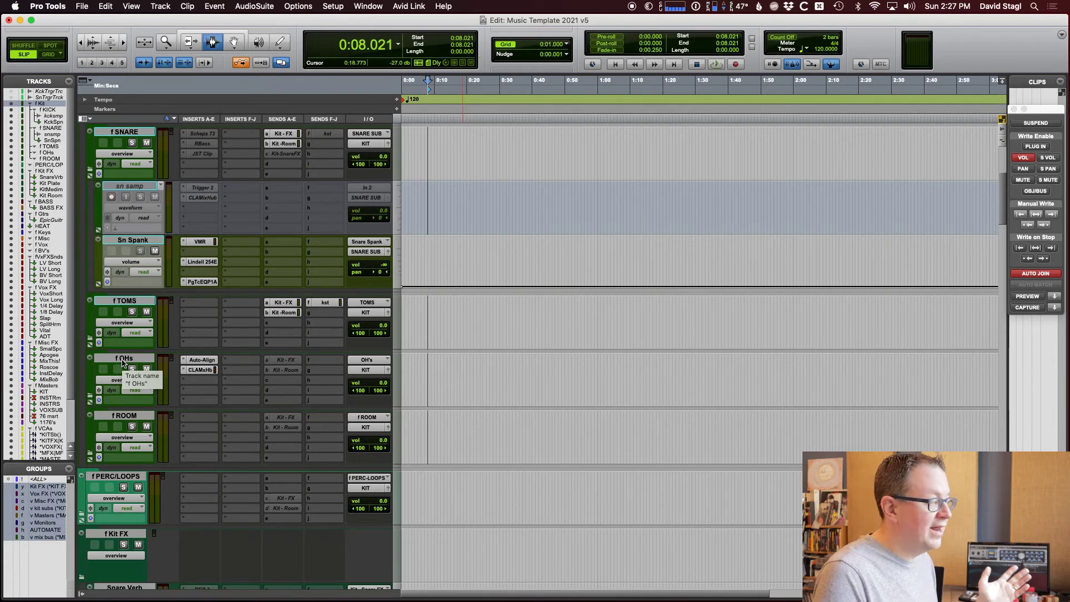
- Select the f OHs and f TOMS folder tracks in turn and review the sends on the kick and snare folders
double_click(123, 360)
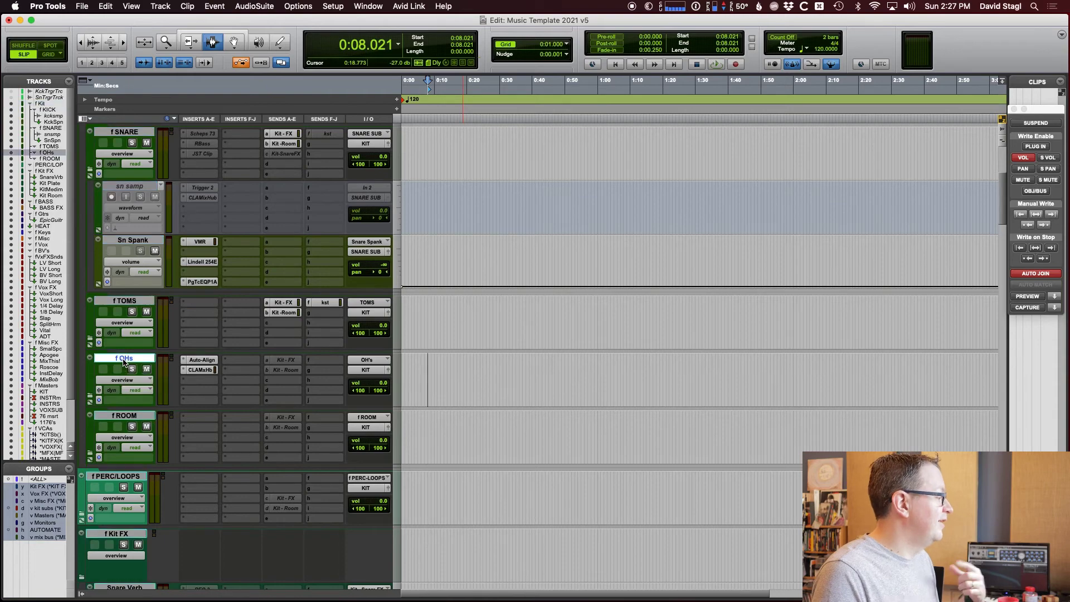
double_click(122, 301)
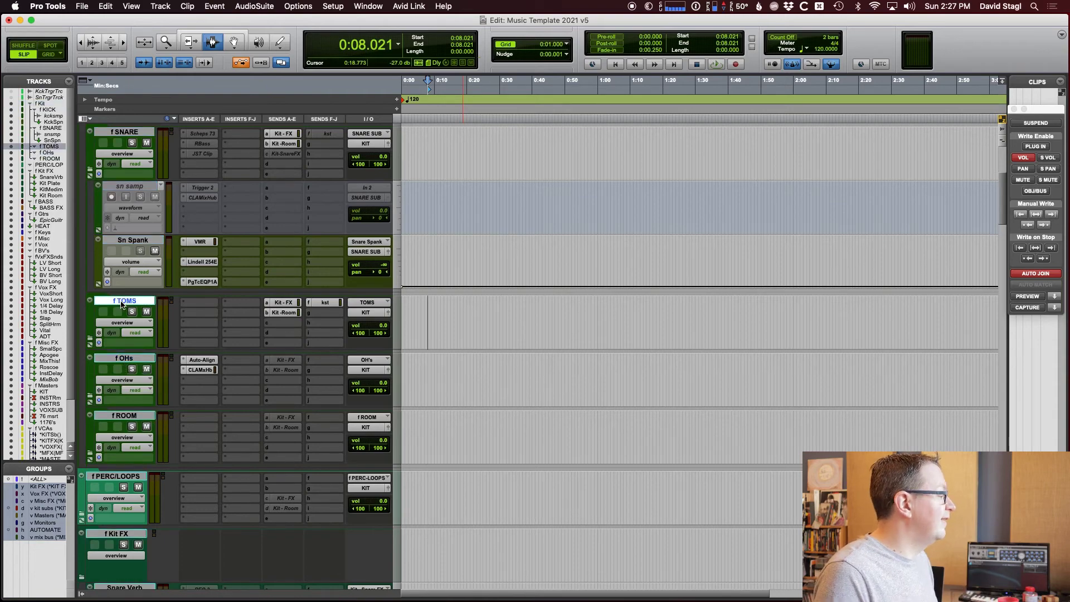
scroll(142, 315, "up", 3)
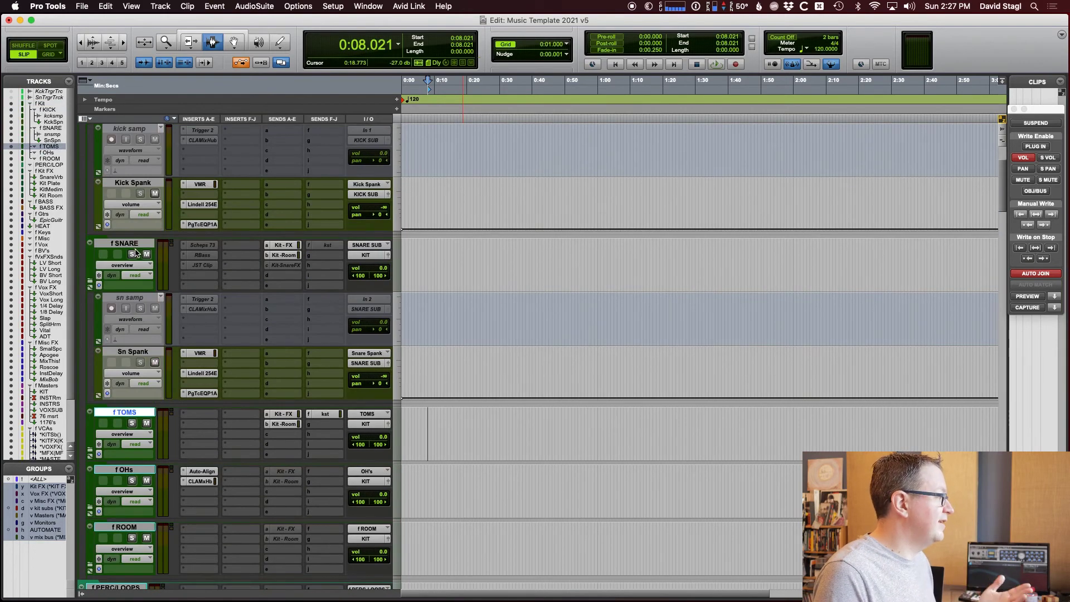
scroll(138, 254, "up", 3)
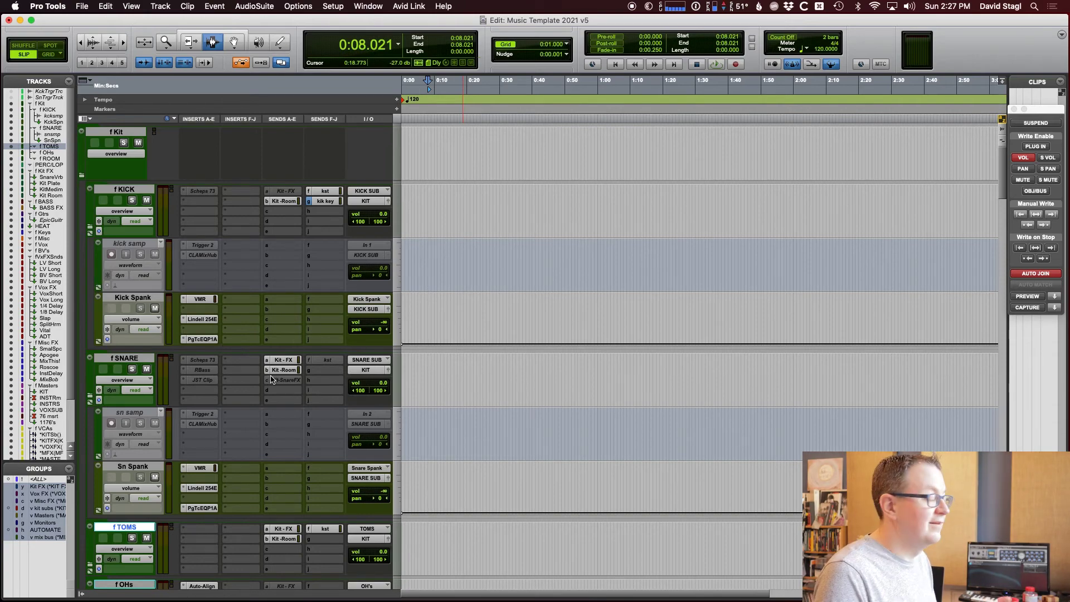
scroll(272, 379, "down", 1)
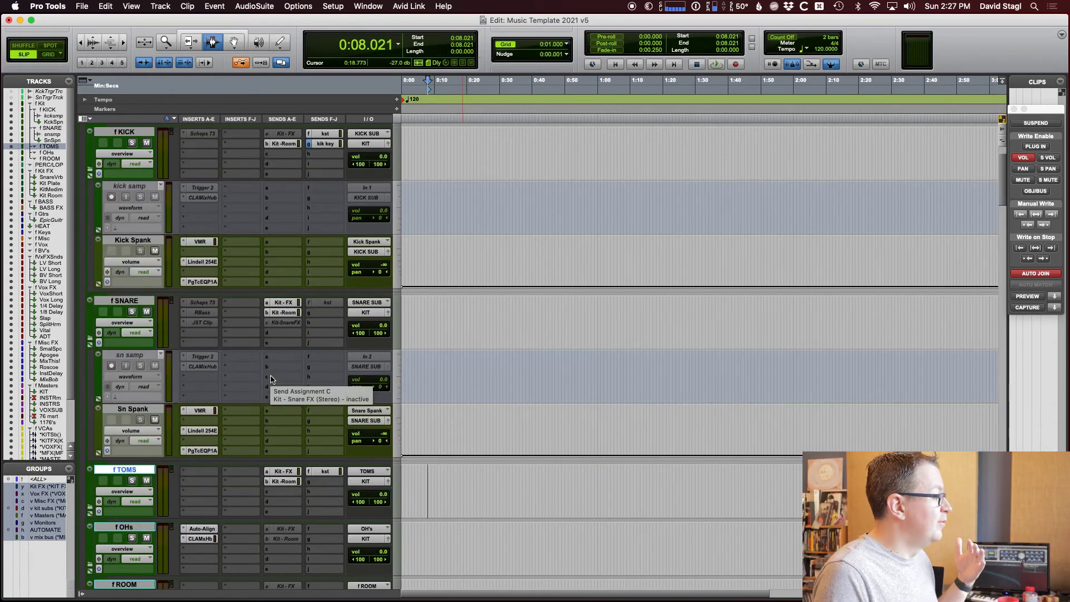
scroll(272, 379, "down", 2)
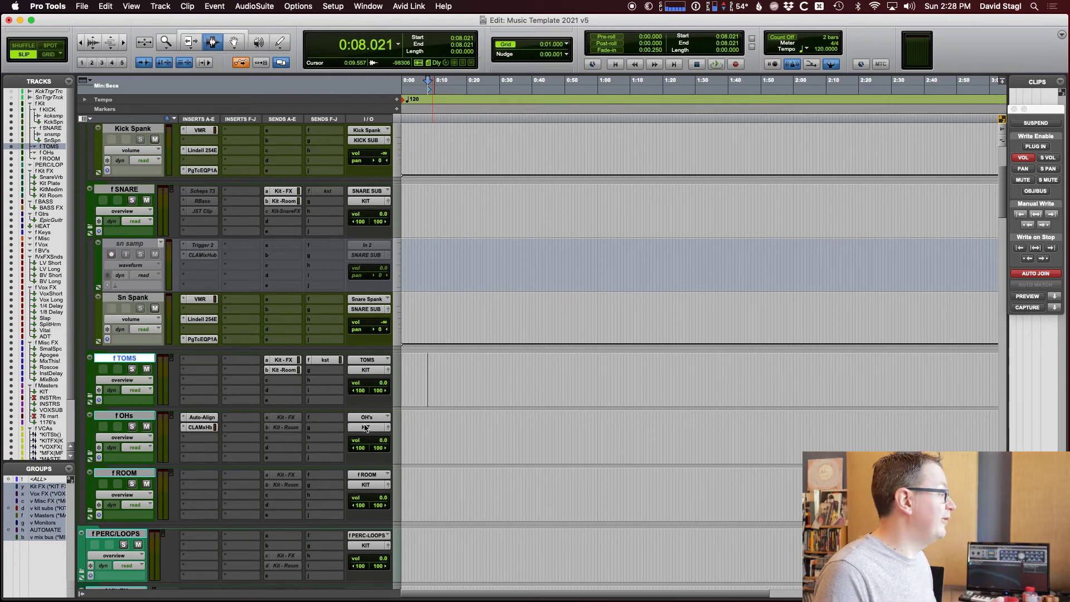
- Select the sn samp and Sn Spank tracks in turn, returning the edit cursor to the session start each time
left_click(448, 260)
key("Return")
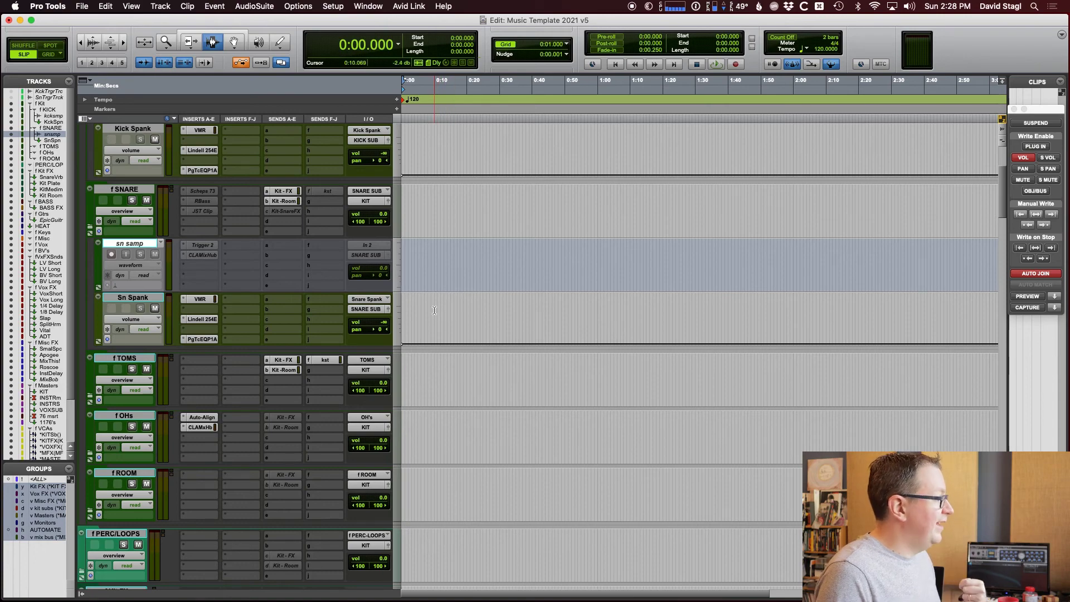
scroll(414, 316, "up", 3)
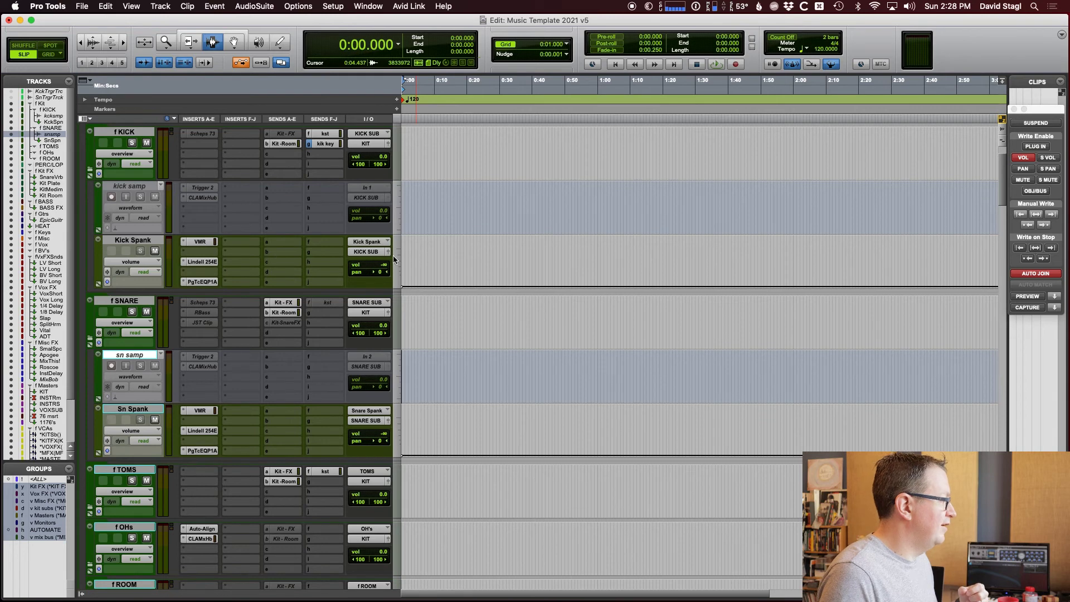
left_click(470, 425)
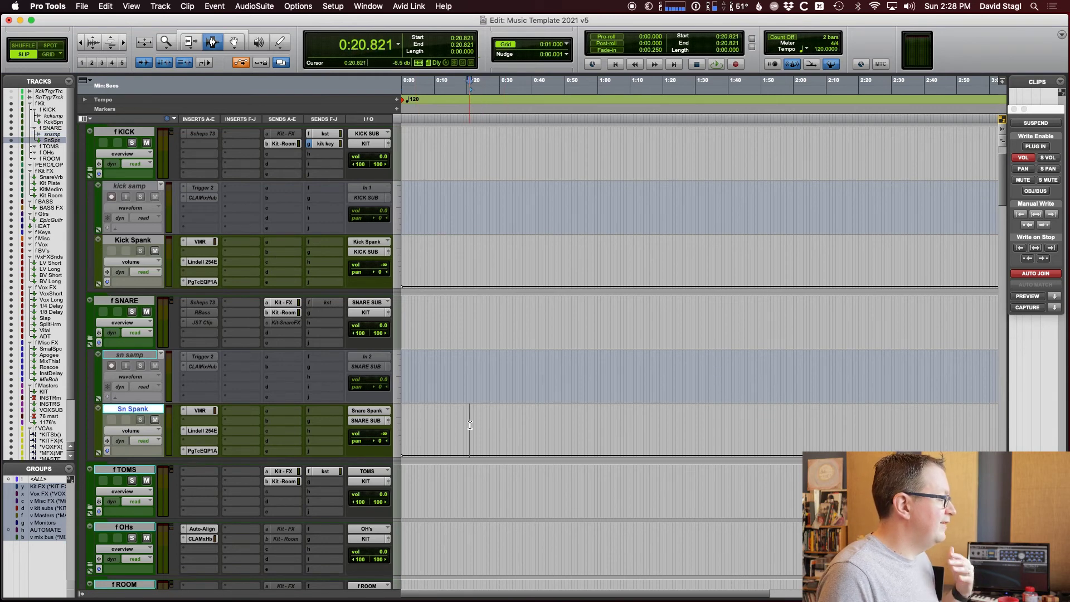
key("Return")
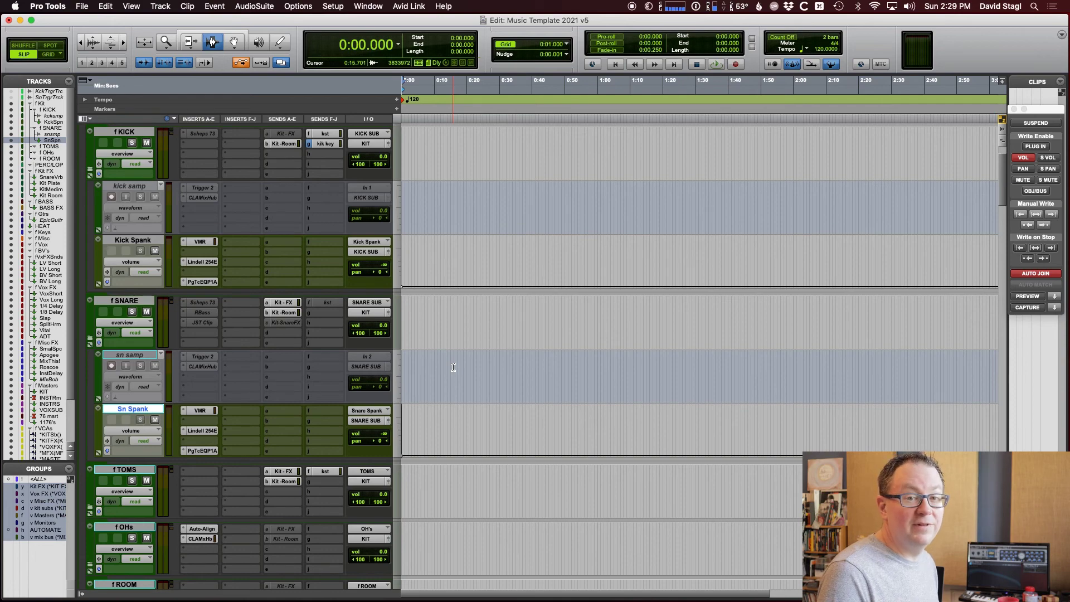
- Select the f Kit folder, unhide the KickTrigerTrack and Sn TriggerTrack, and place the edit cursor on KickTrigerTrack at about 0:05.632
scroll(453, 362, "up", 1)
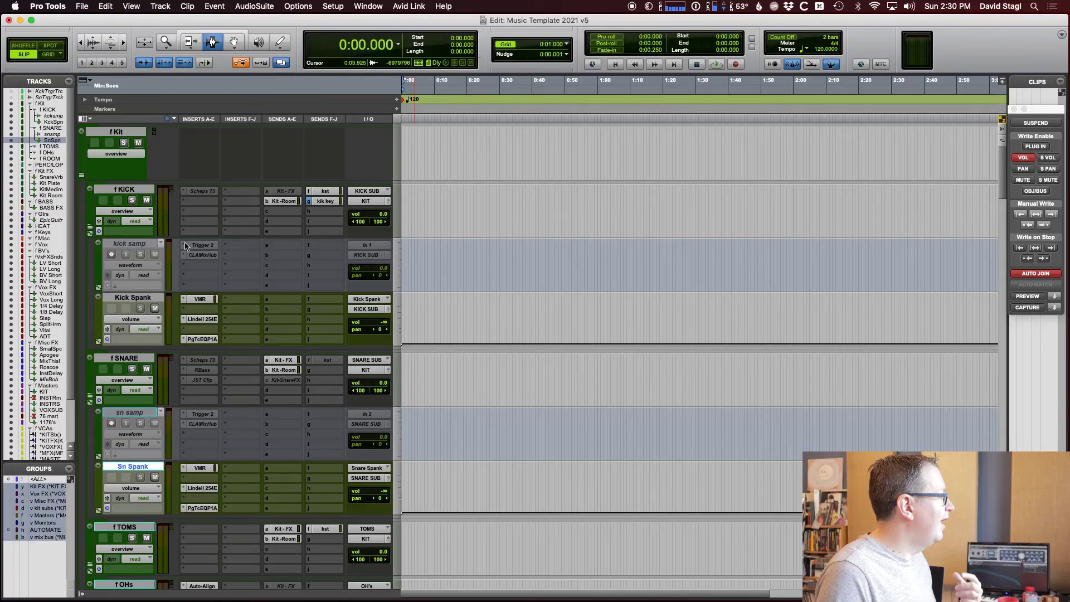
left_click(42, 104)
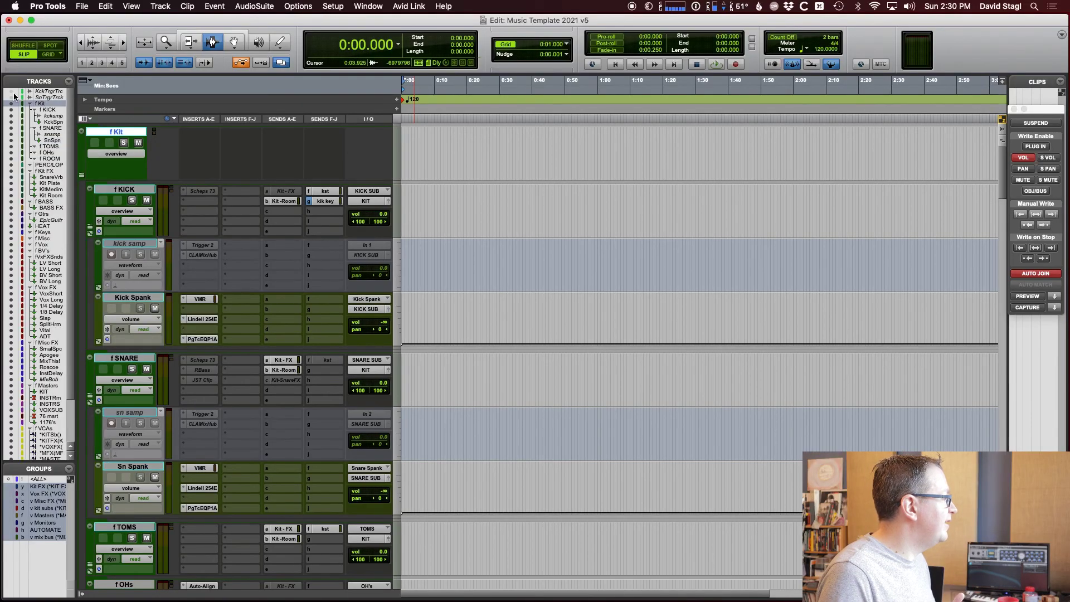
left_click_drag(10, 91, 10, 97)
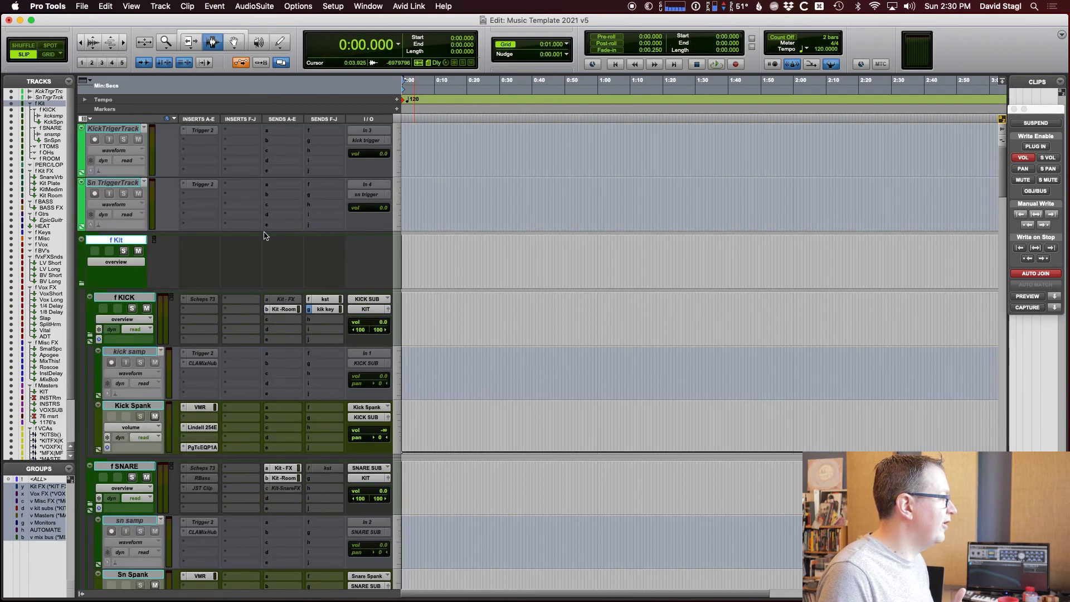
left_click(419, 155)
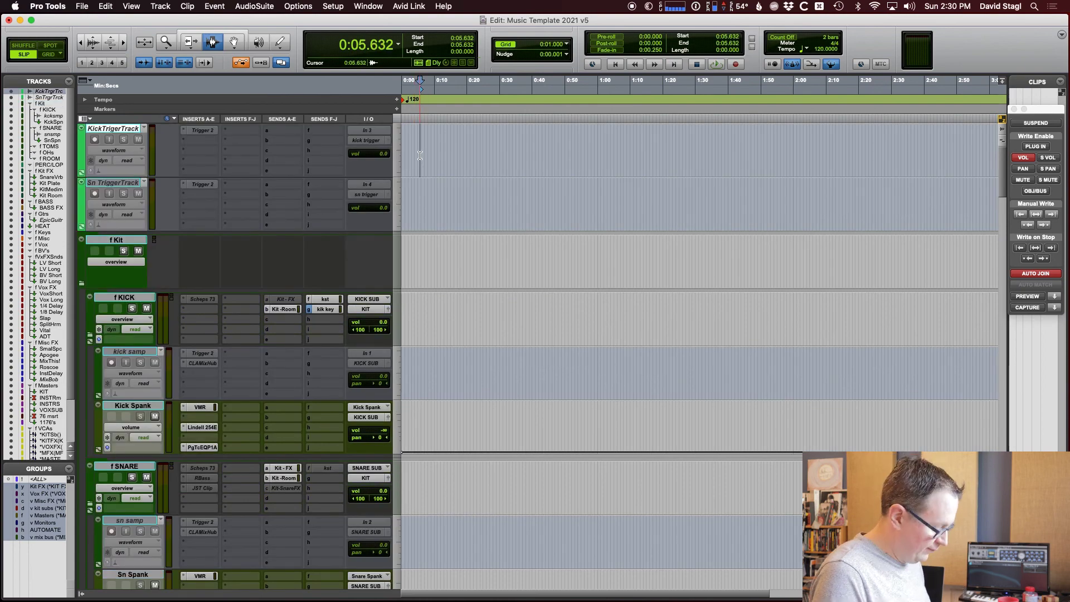